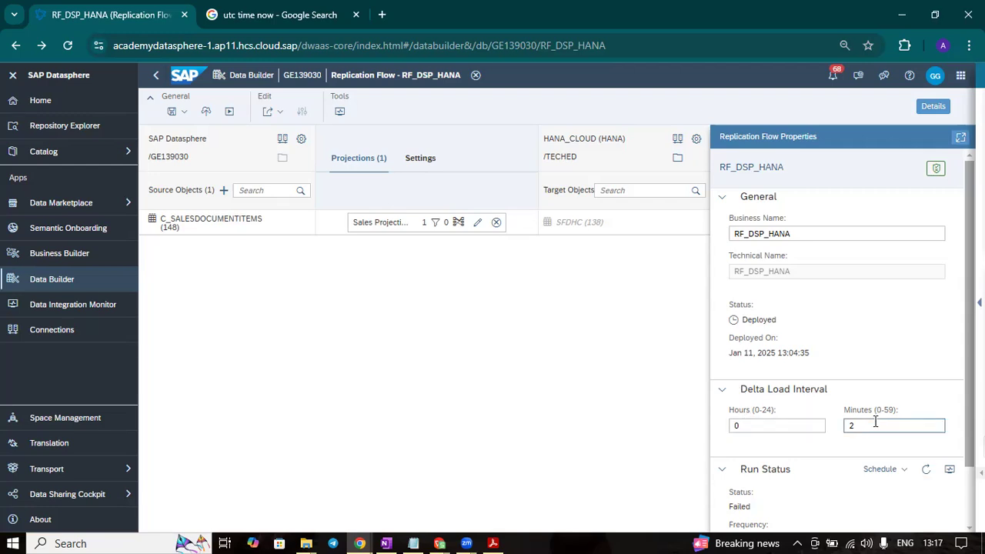
- Open the run monitor for replication flow RF_DSP_HANA and start a new run
left_click(950, 470)
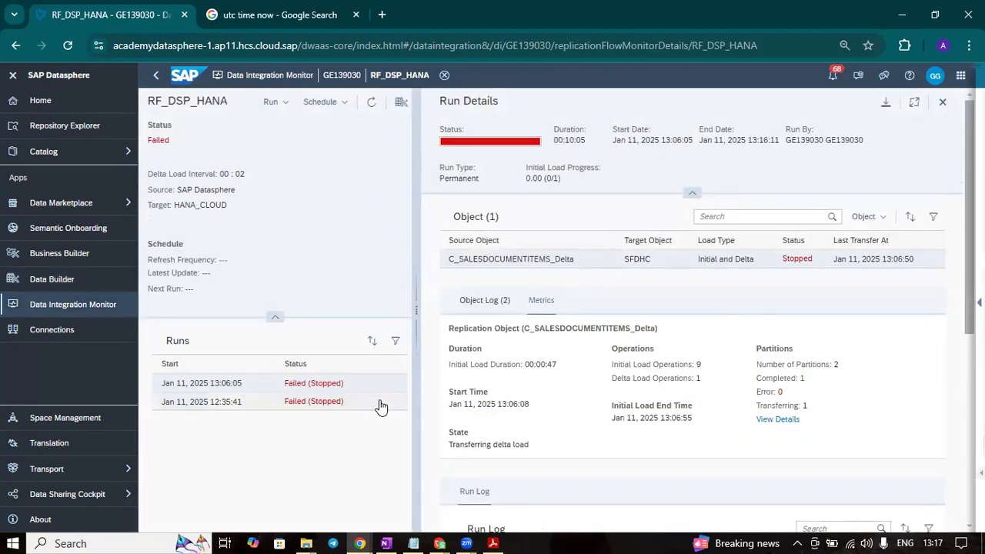
left_click(271, 101)
left_click(232, 454)
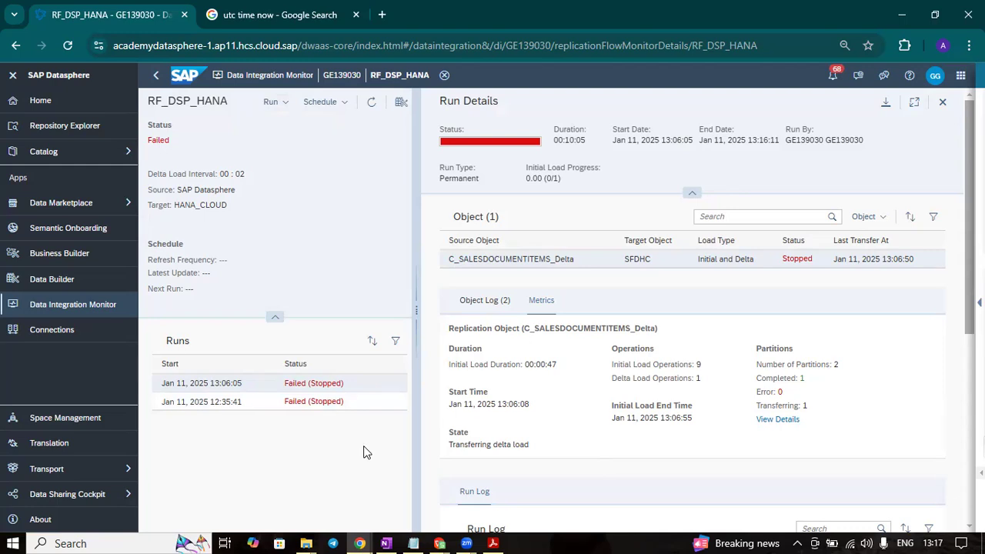
left_click(271, 102)
left_click(290, 118)
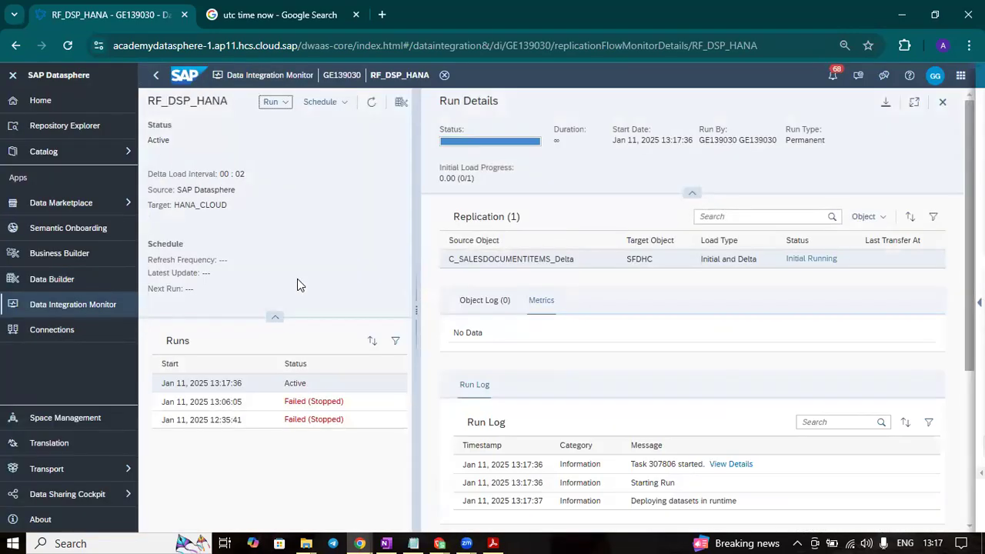
- Refresh the run details repeatedly to follow the initial load of C_SALESDOCUMENTITEMS_Delta into SFDHC
left_click(371, 102)
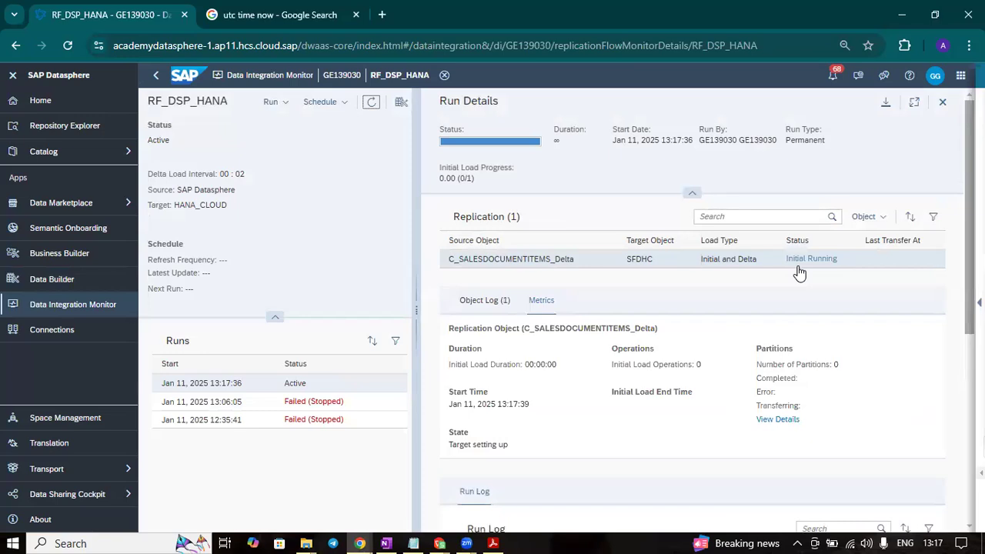
left_click(371, 102)
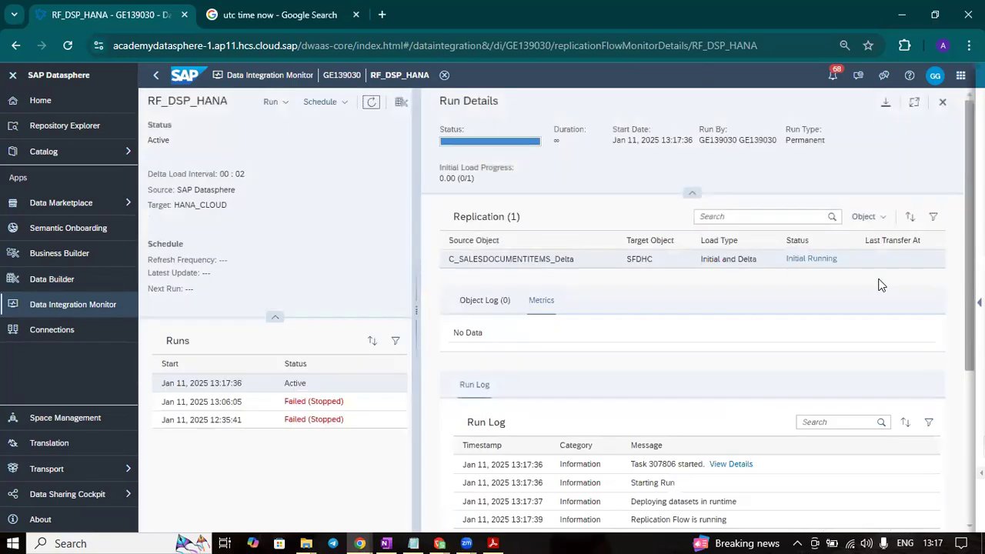
left_click(371, 103)
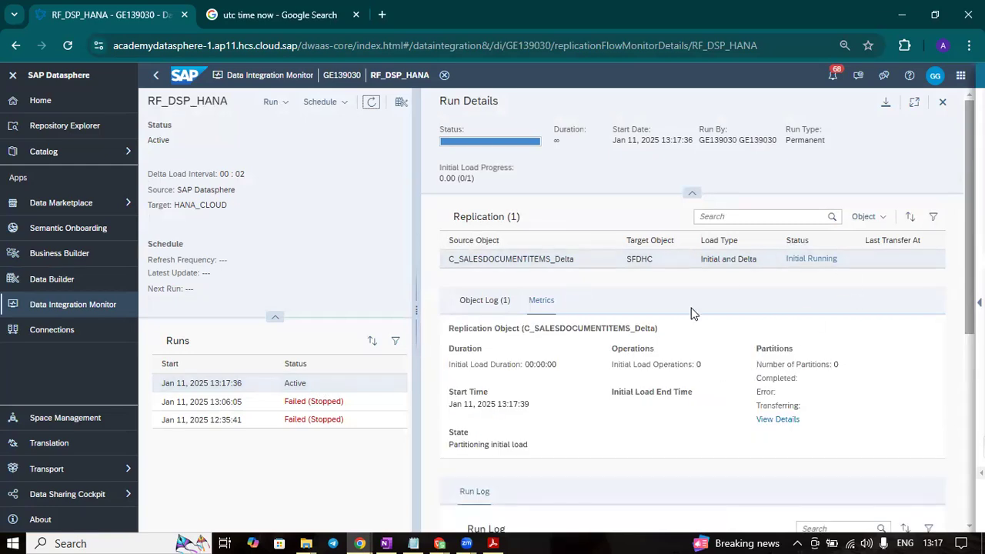
left_click(371, 106)
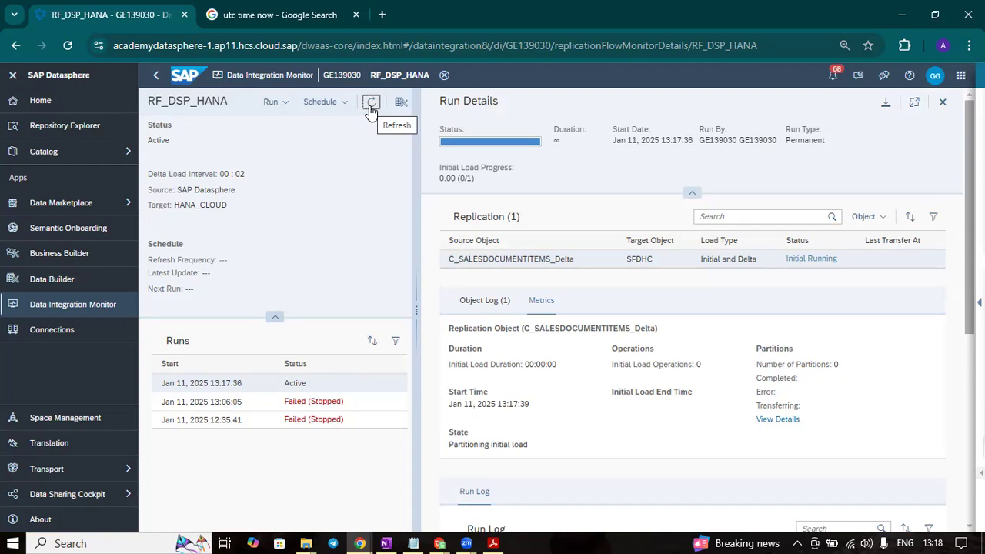
left_click(370, 106)
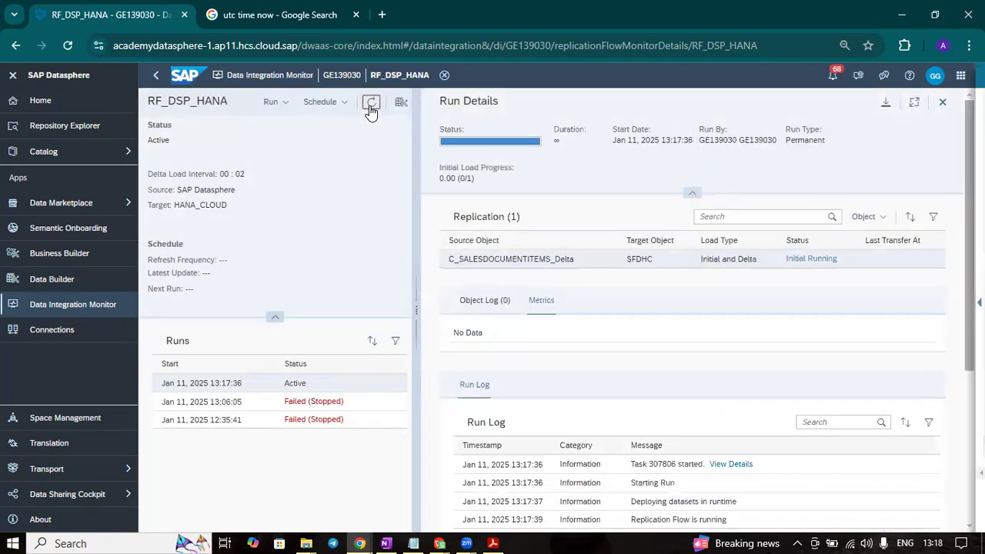
left_click(370, 105)
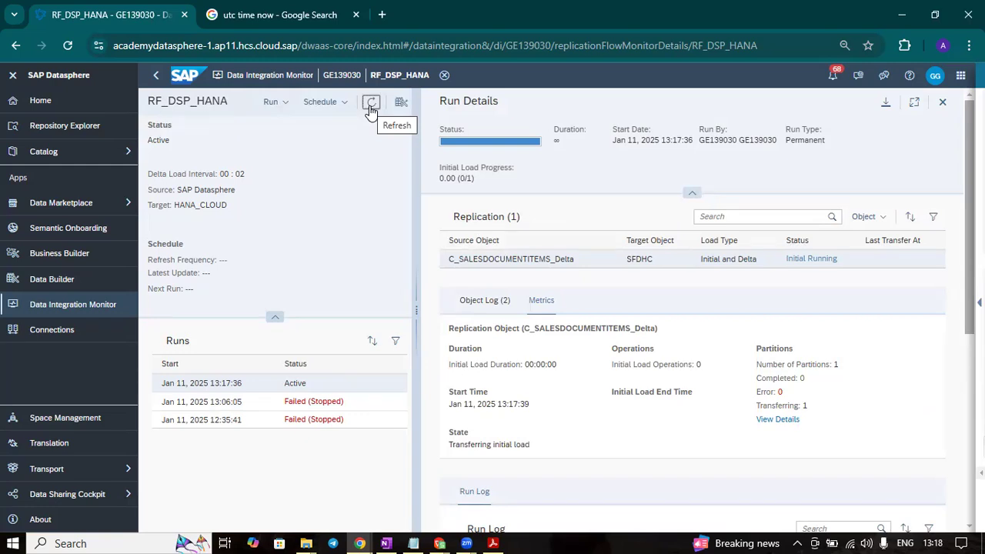
left_click(371, 107)
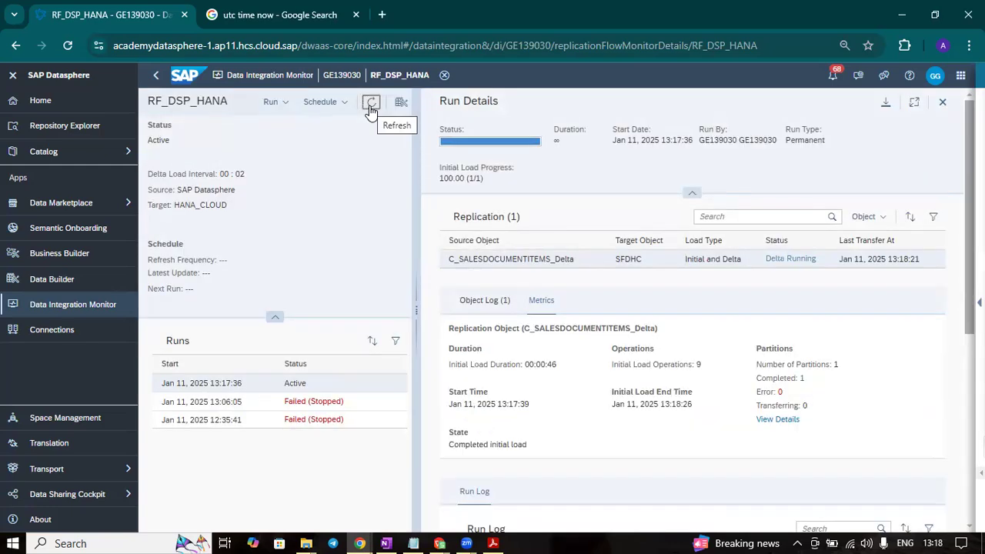
left_click(370, 107)
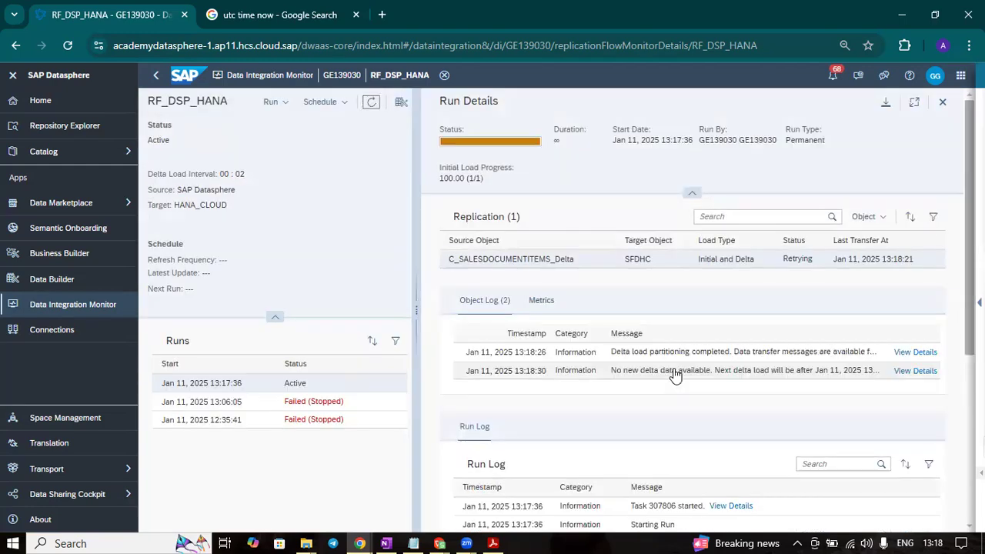
- Check the replication object's metrics, refresh the run, and examine the partition details of the latest delta-load log message
left_click(547, 301)
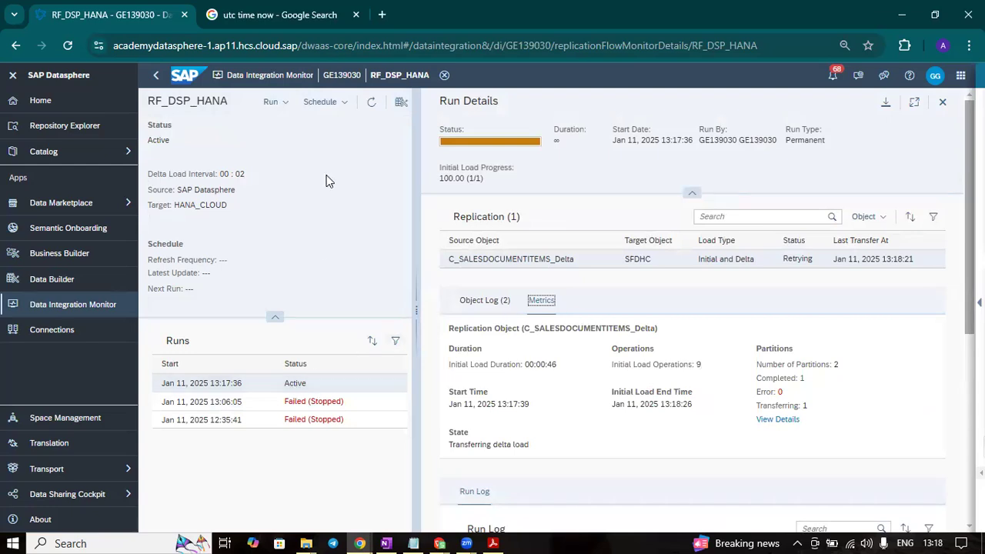
left_click(369, 108)
left_click(369, 109)
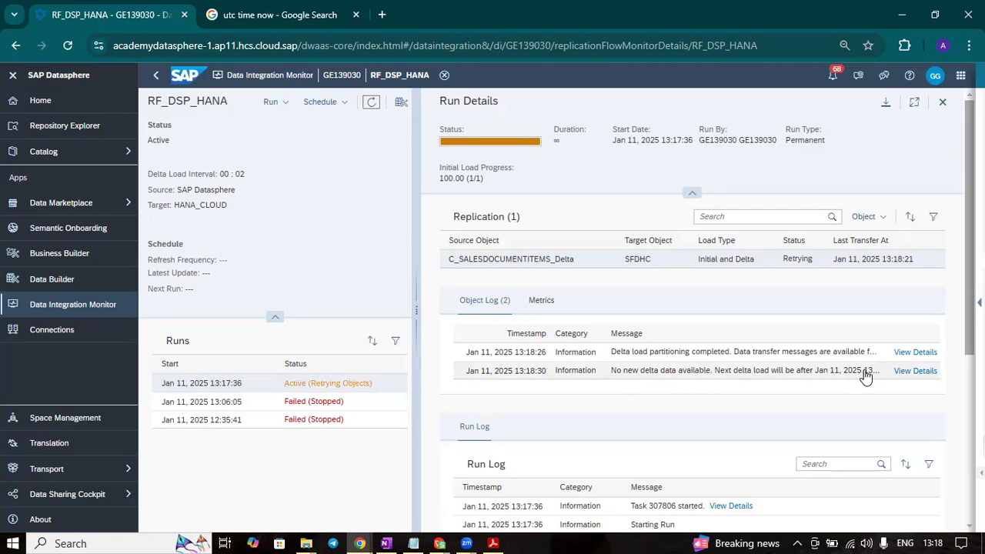
left_click(896, 372)
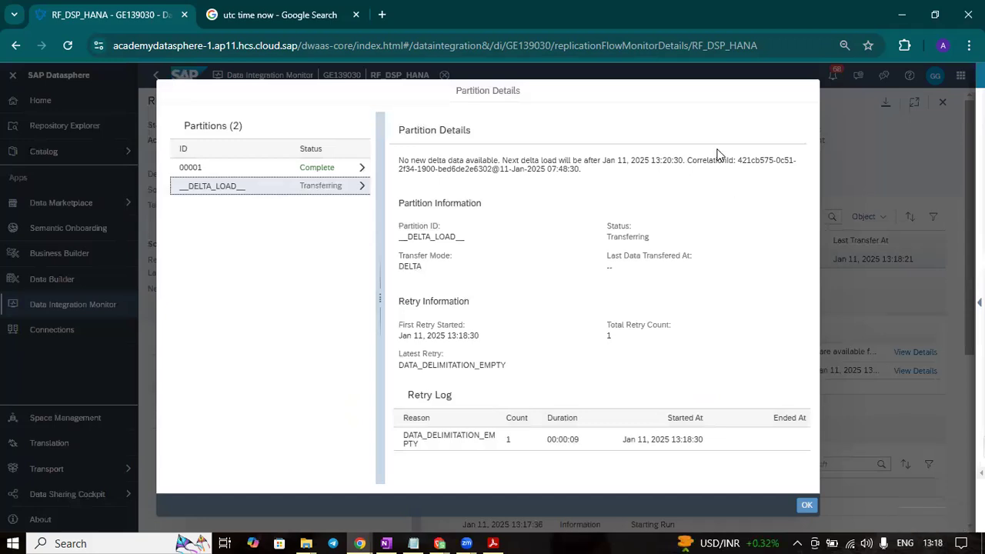
left_click(806, 507)
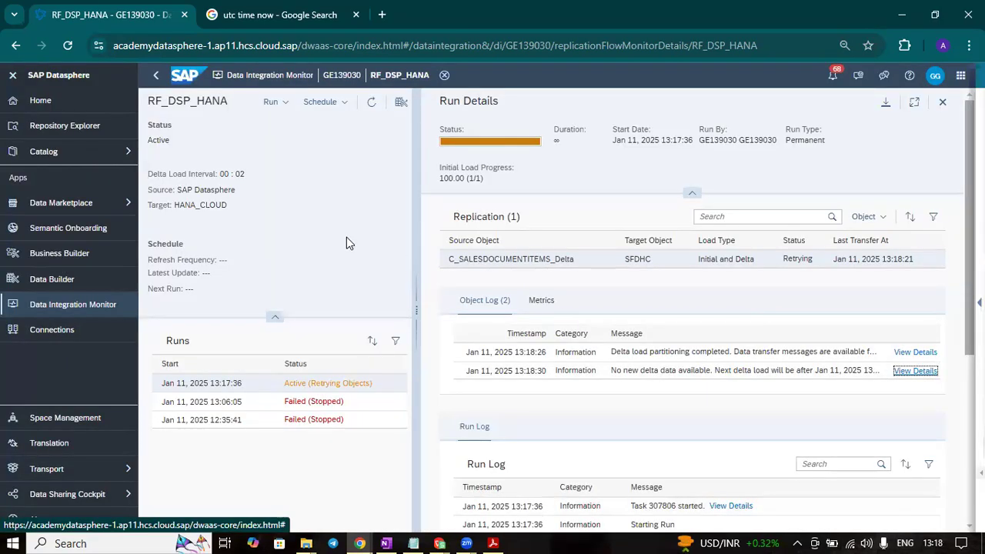
- Return to the GITHUB folder in the Data Builder and open local table C_SALESDOCUMENTITEMS in the data editor
left_click(157, 77)
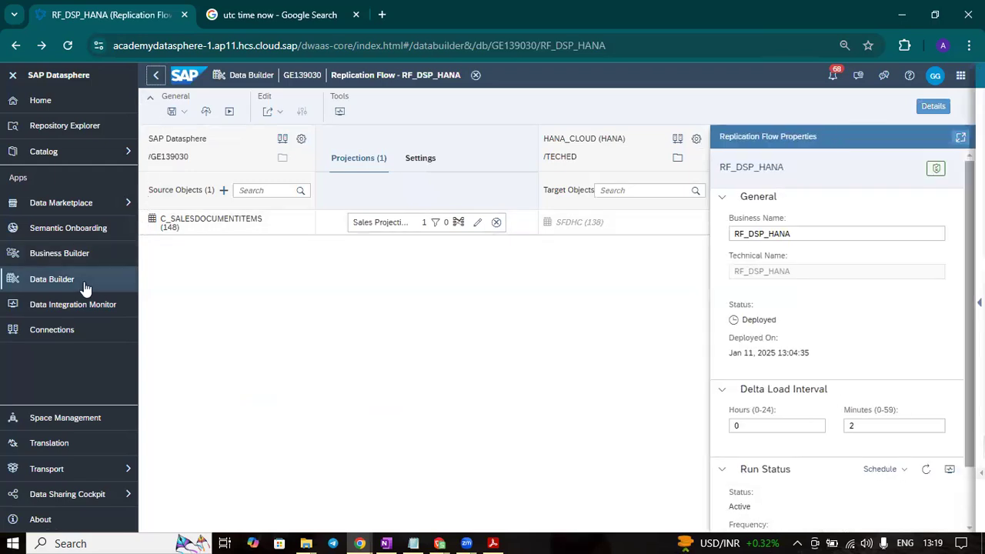
left_click(159, 71)
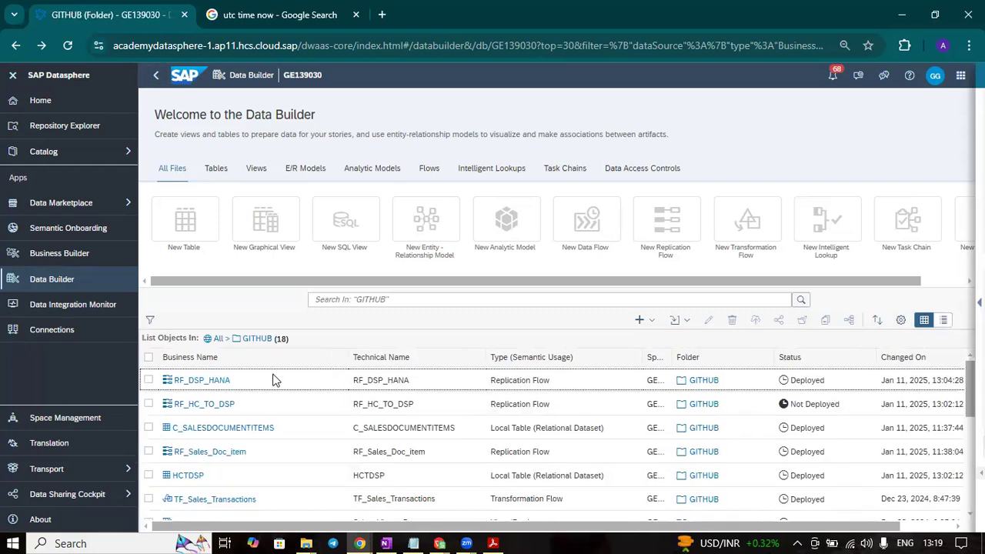
left_click(244, 429)
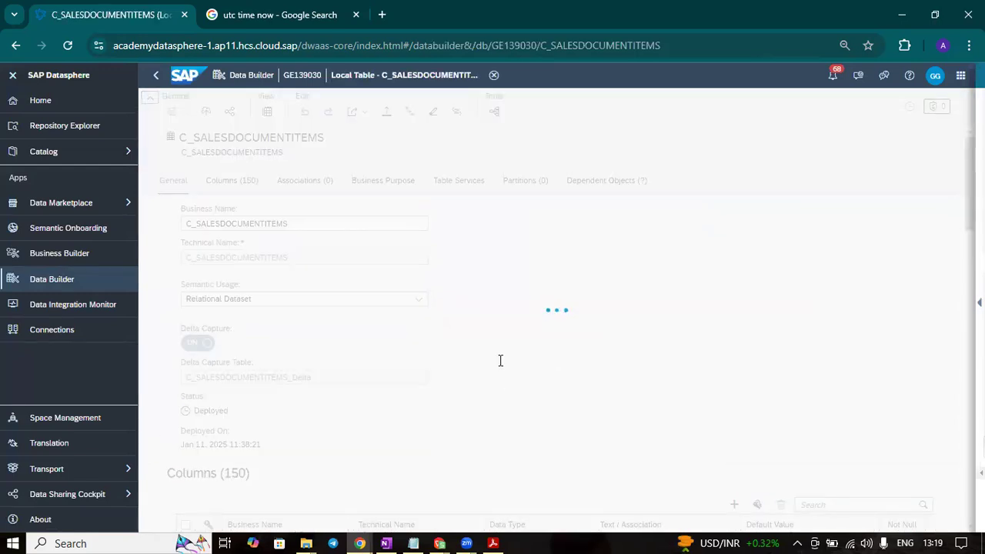
left_click(856, 107)
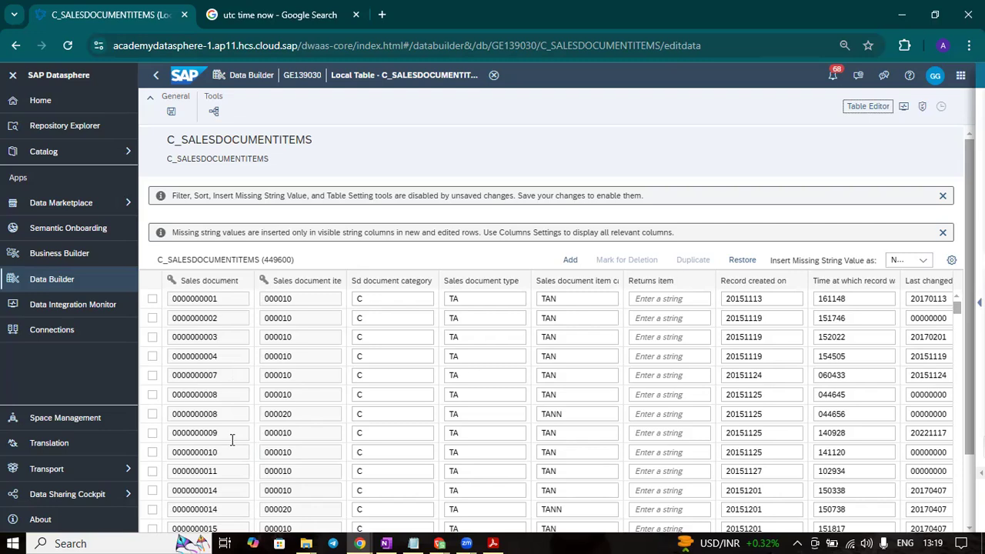
- Search the column settings for "amo" and show the Tax amount in document currency column, ignoring the performance warning
left_click(953, 262)
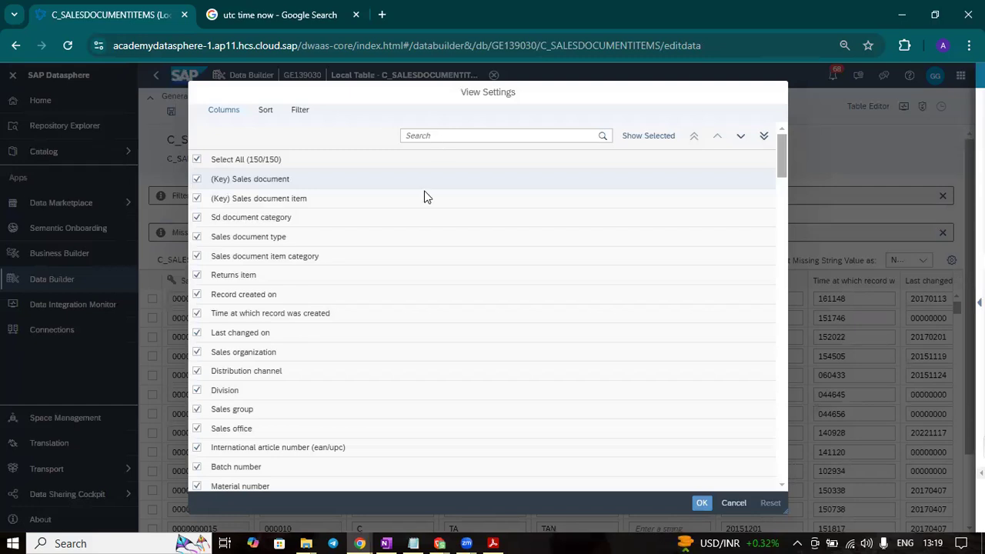
scroll(488, 345, "down", 10)
scroll(488, 345, "down", 10)
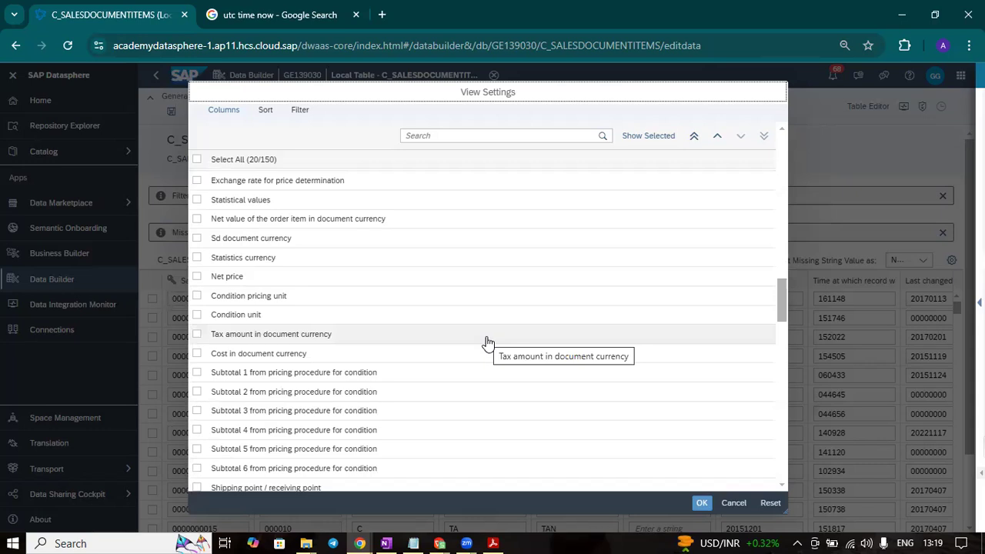
scroll(488, 343, "down", 1)
scroll(488, 343, "up", 3)
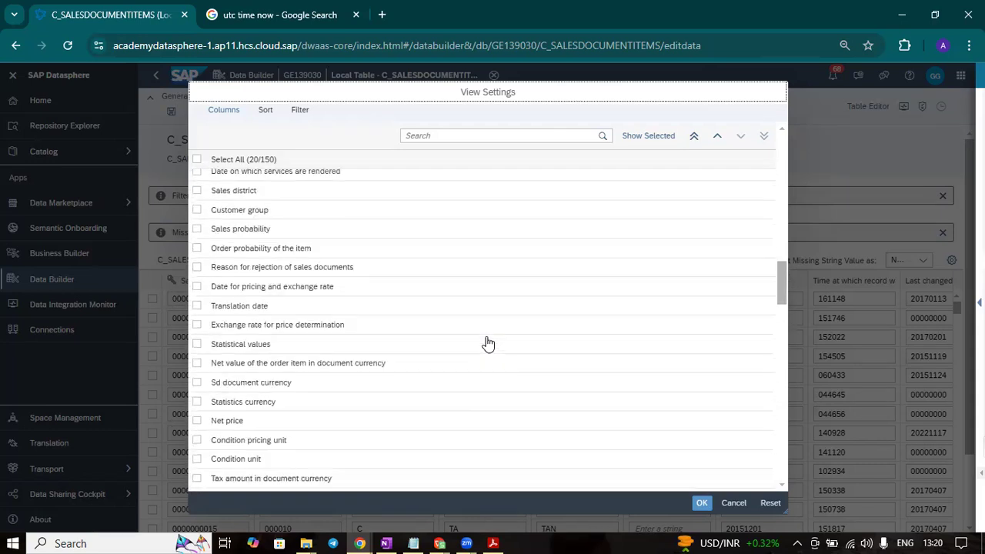
scroll(488, 343, "down", 2)
scroll(488, 343, "up", 2)
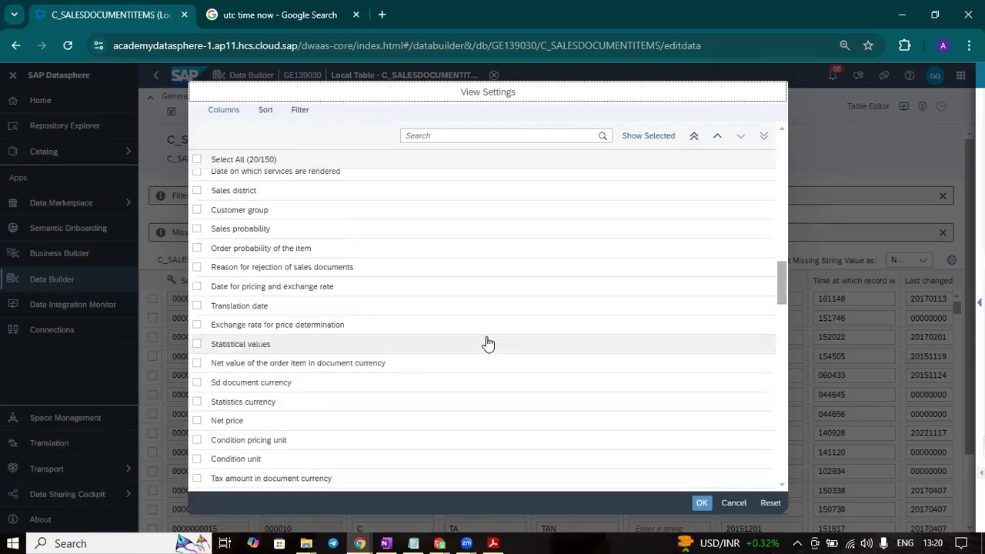
scroll(488, 344, "down", 5)
scroll(486, 344, "down", 1)
left_click(494, 136)
type("a")
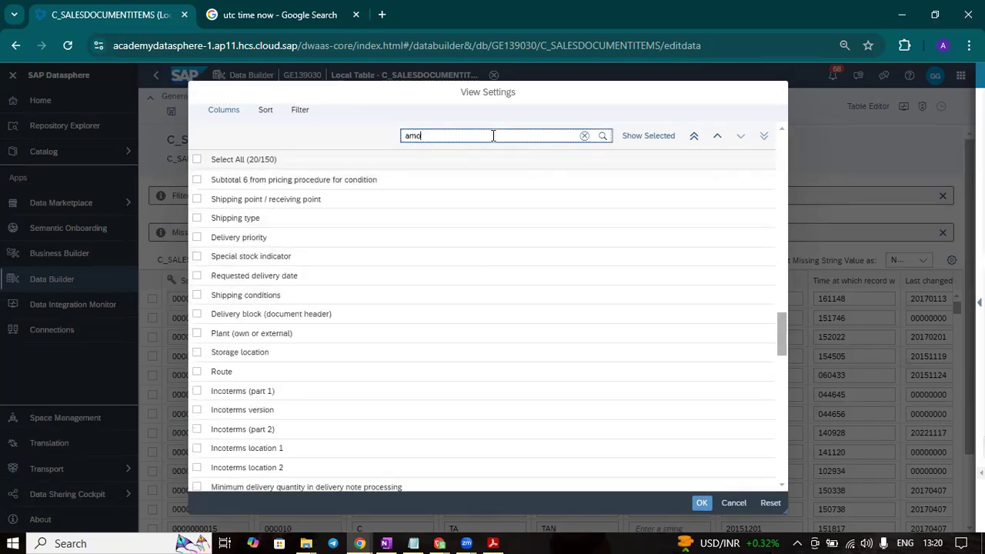
type("mo")
left_click(197, 182)
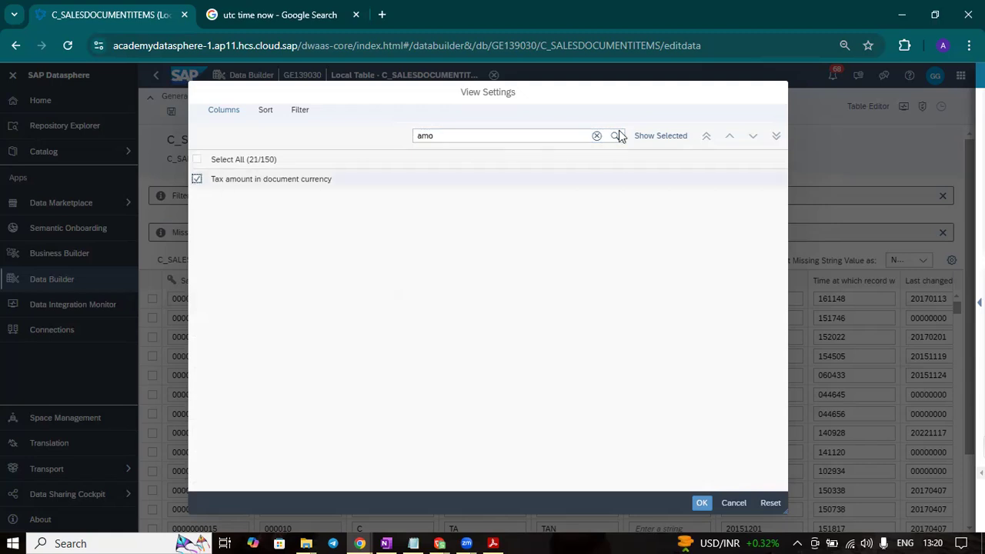
left_click(701, 502)
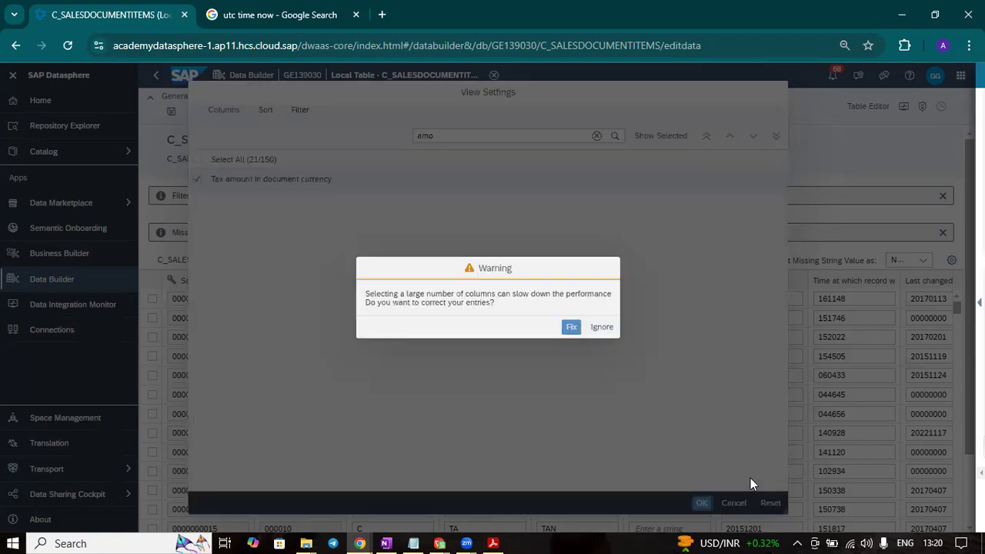
left_click(603, 329)
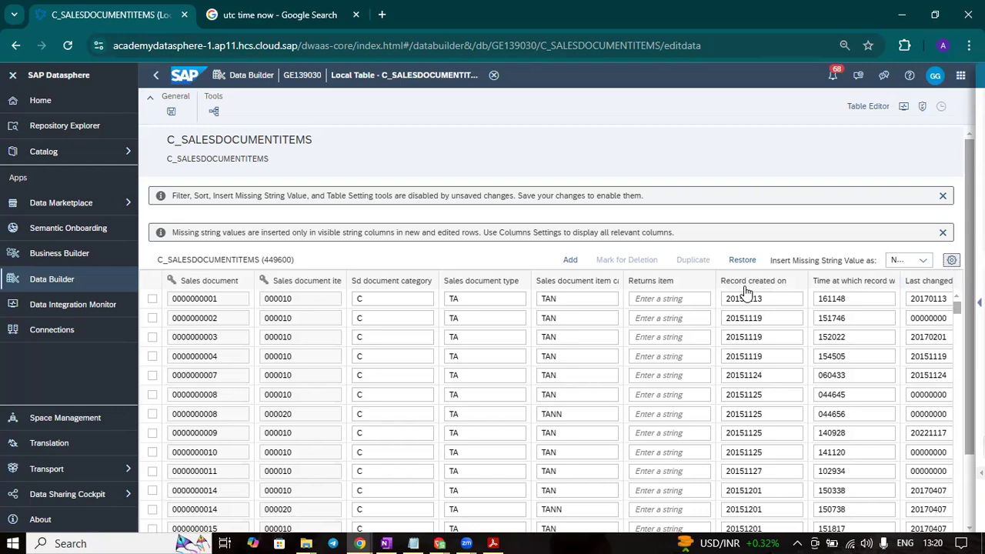
- Reopen the column settings and move Tax amount in document currency to the top of the column order
left_click(642, 283)
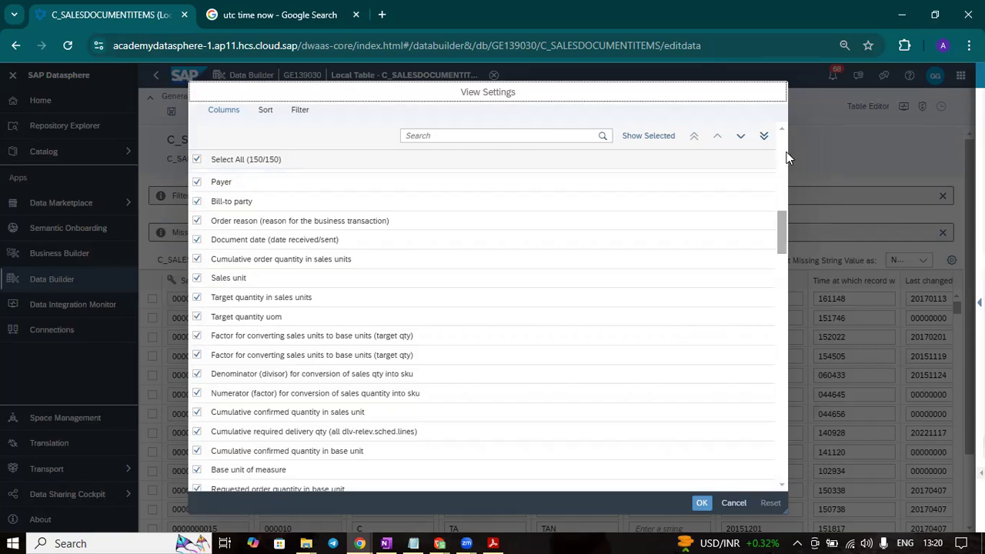
scroll(504, 325, "down", 2)
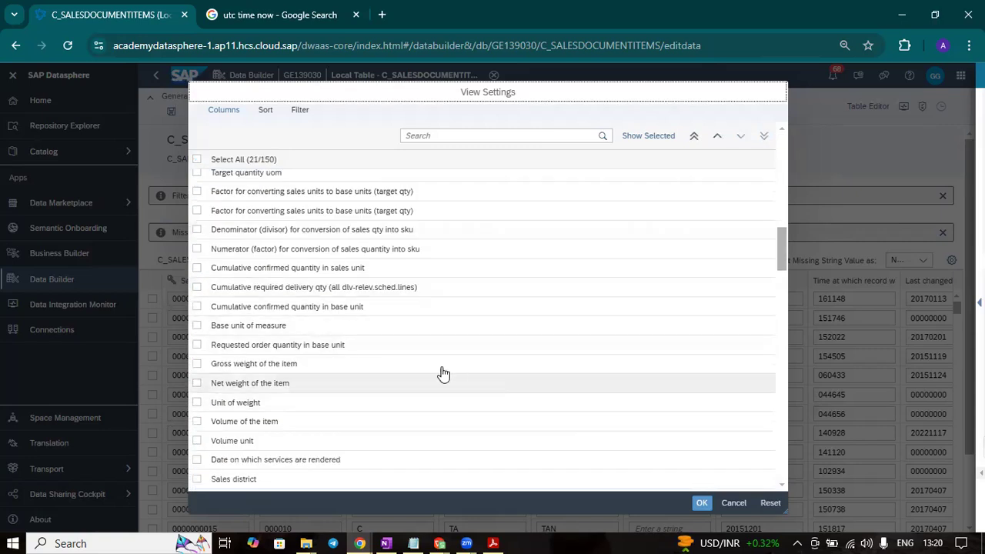
scroll(473, 382, "down", 3)
left_click(435, 338)
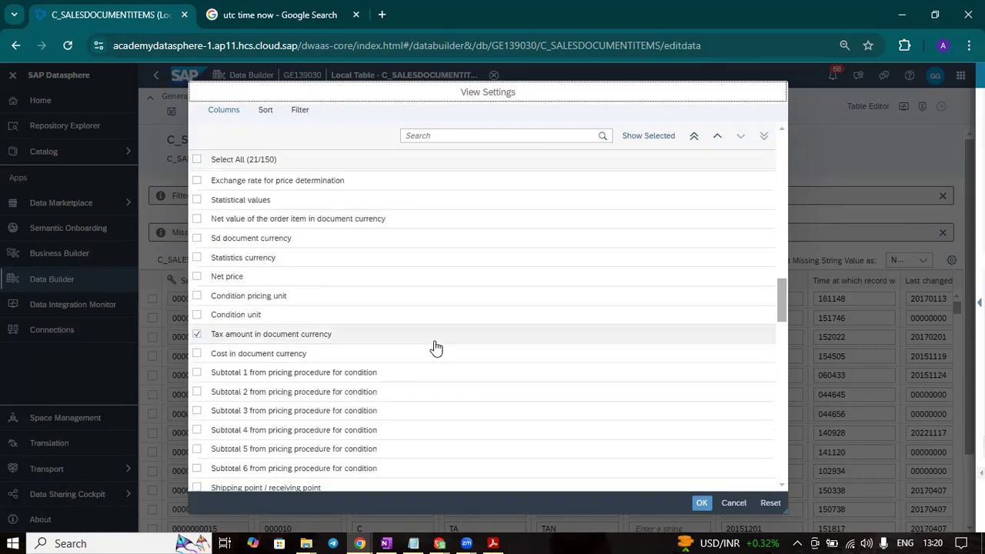
left_click(694, 142)
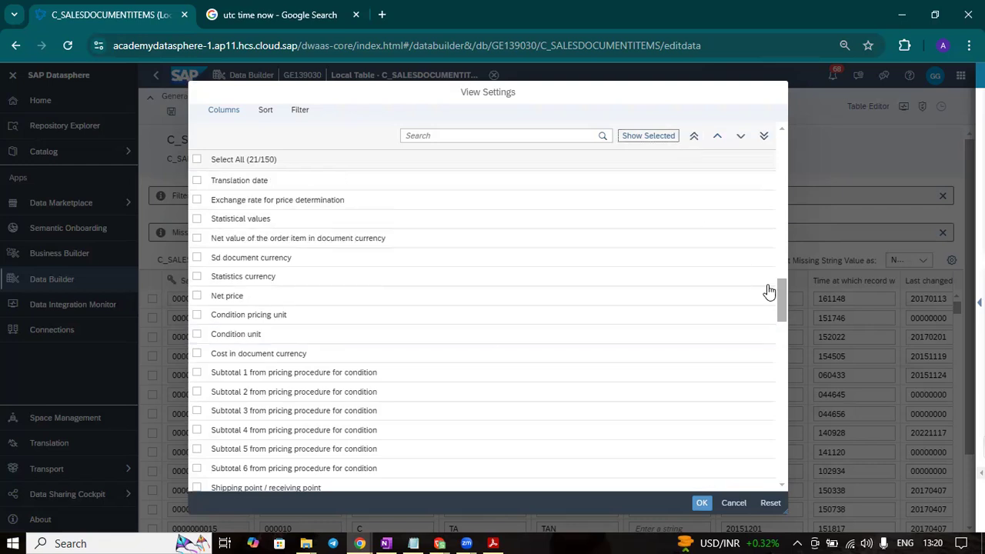
- Move the Change Type and Change Date columns to the top of the order and apply the settings, ignoring the performance warning
scroll(777, 393, "down", 10)
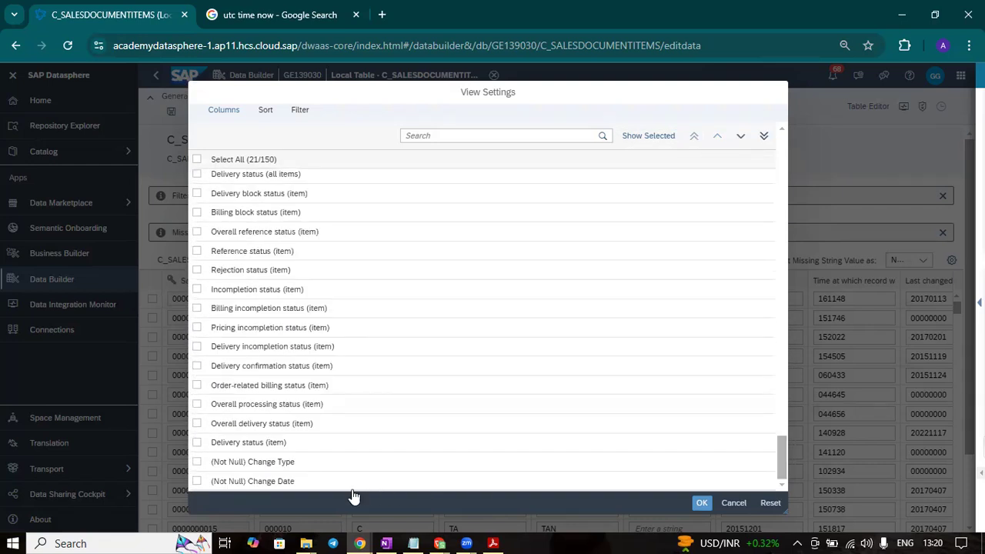
left_click(352, 464)
left_click(693, 135)
left_click(330, 482)
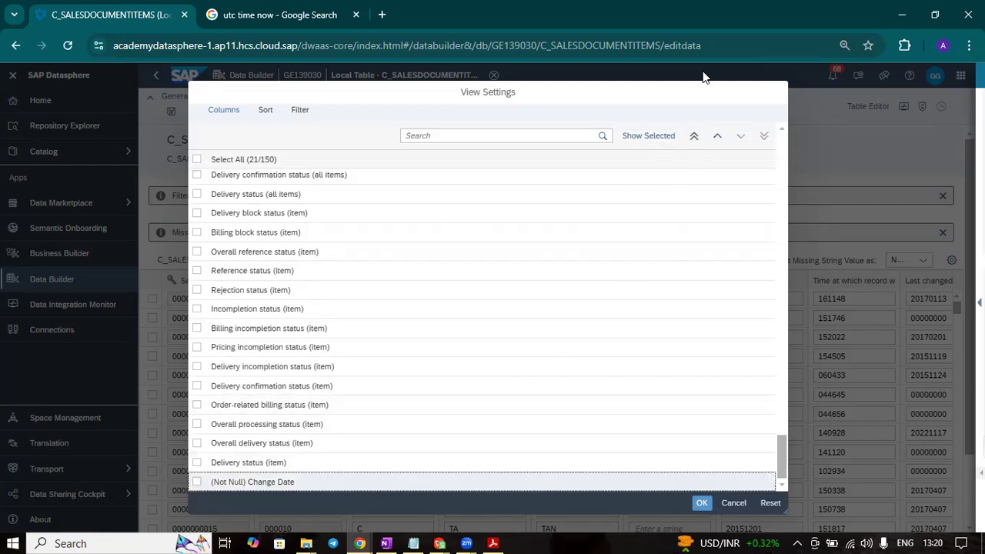
left_click(694, 135)
left_click(701, 504)
left_click(594, 327)
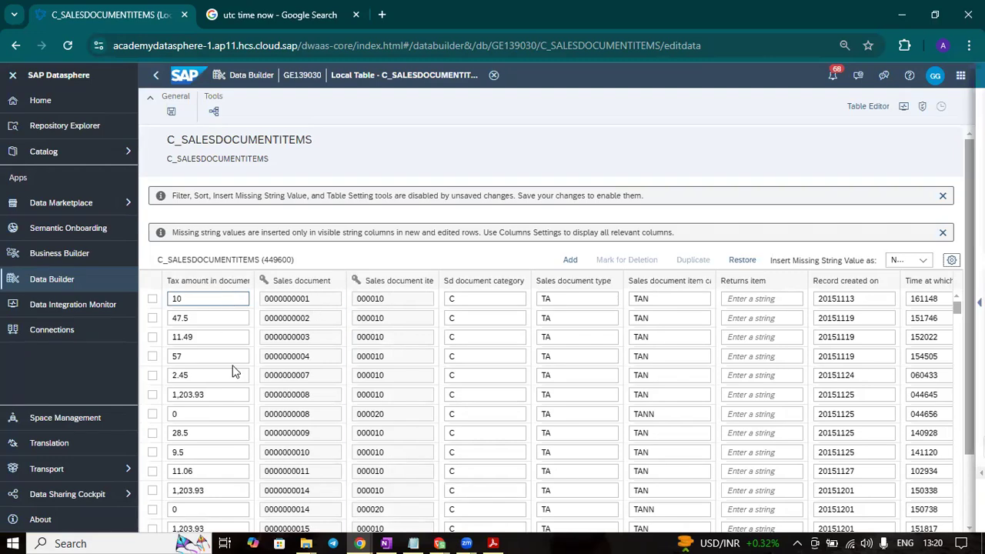
scroll(193, 531, "down", 2)
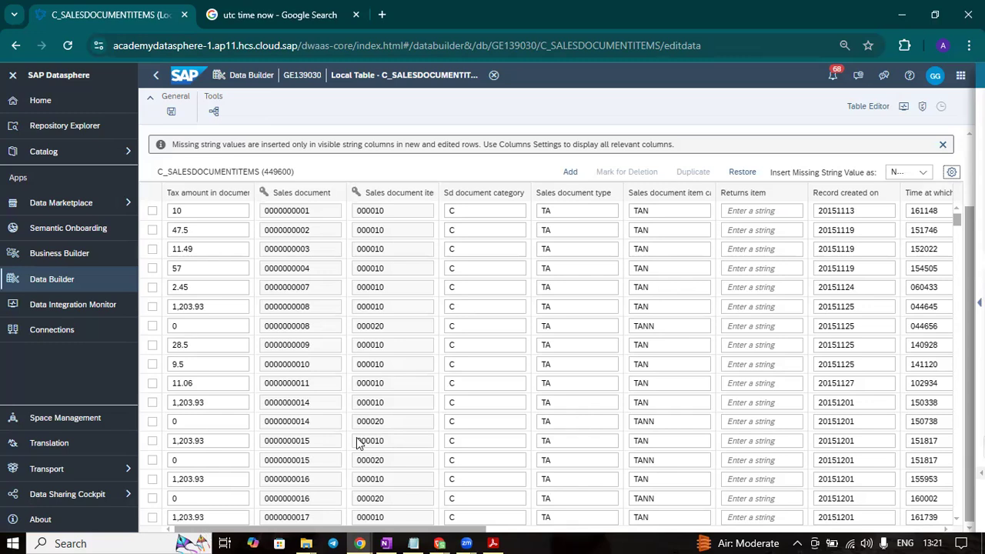
- Show the Change Date and Change Type columns through the column settings, ignoring the performance warning, and widen the Change Date column
left_click(951, 172)
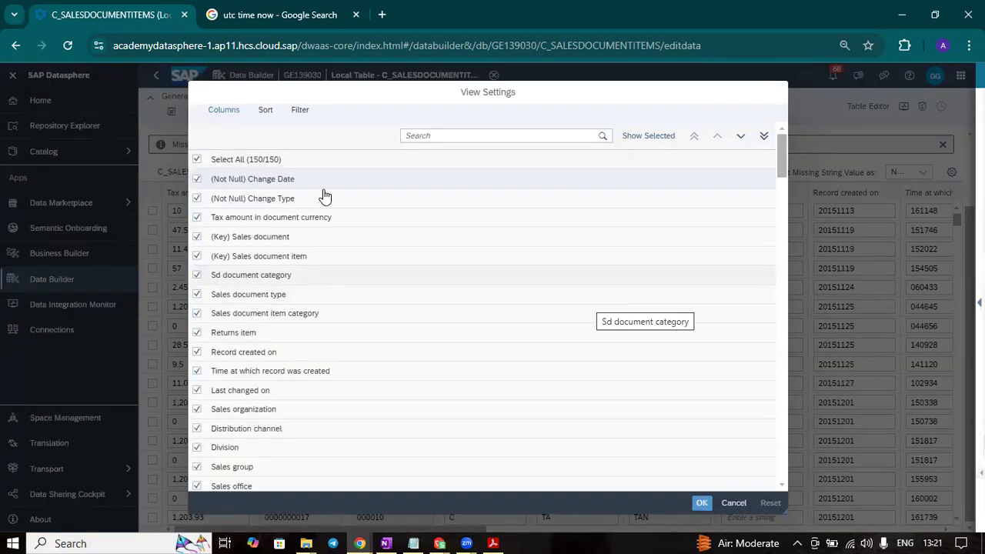
left_click(197, 199)
left_click(197, 180)
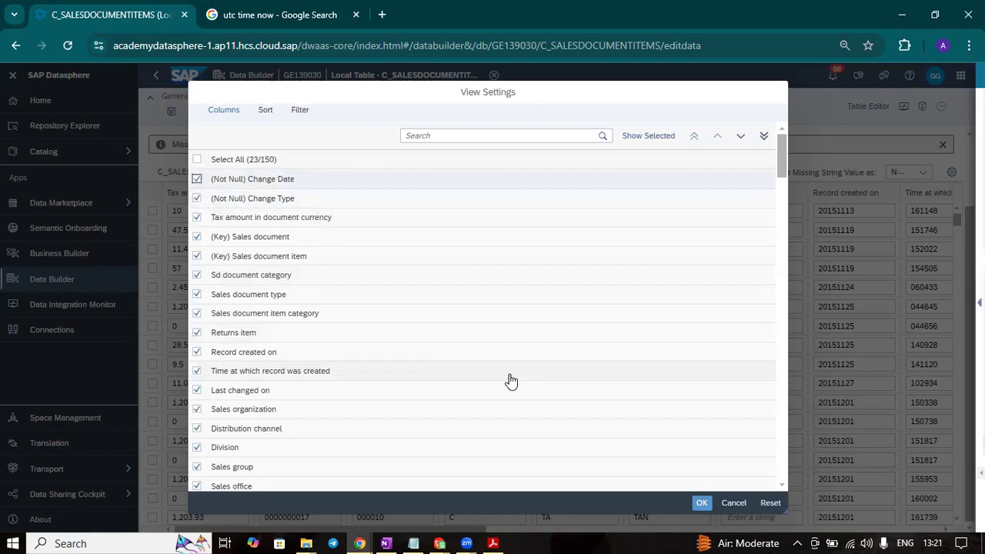
left_click(701, 504)
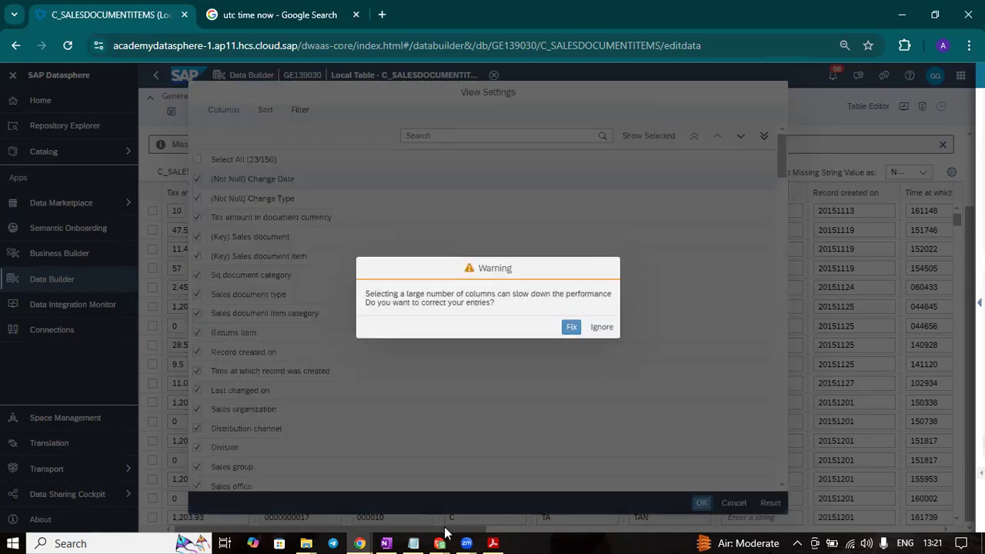
left_click(601, 327)
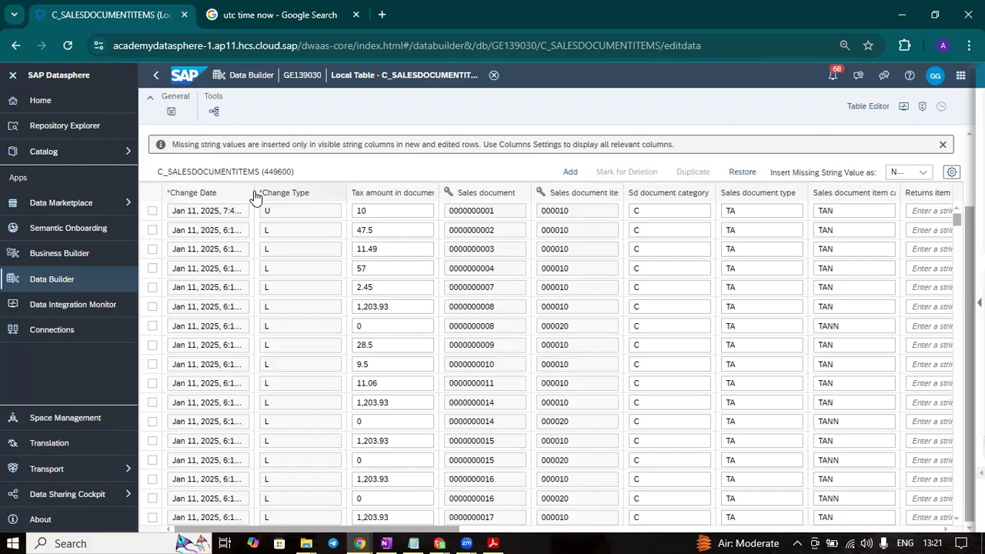
left_click_drag(253, 191, 315, 190)
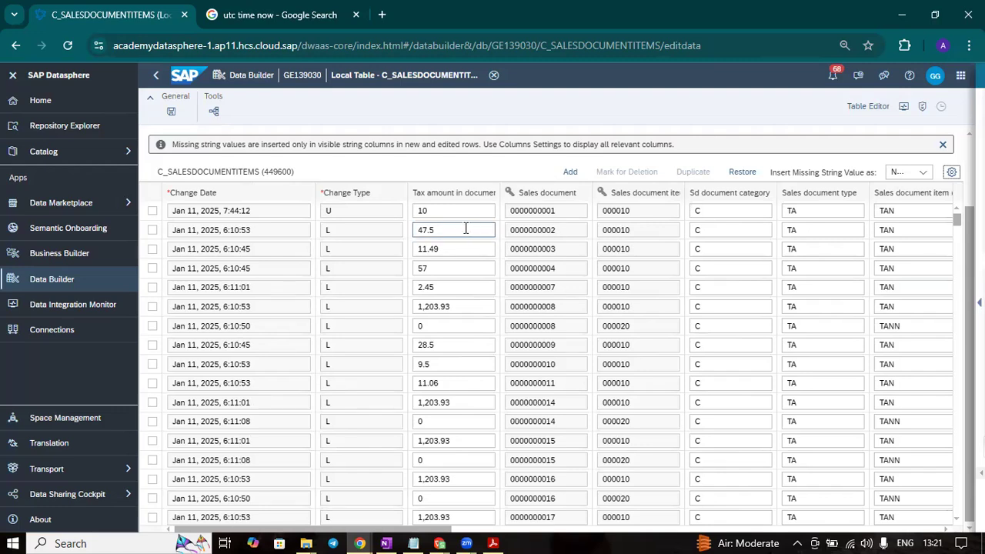
left_click_drag(466, 229, 326, 235)
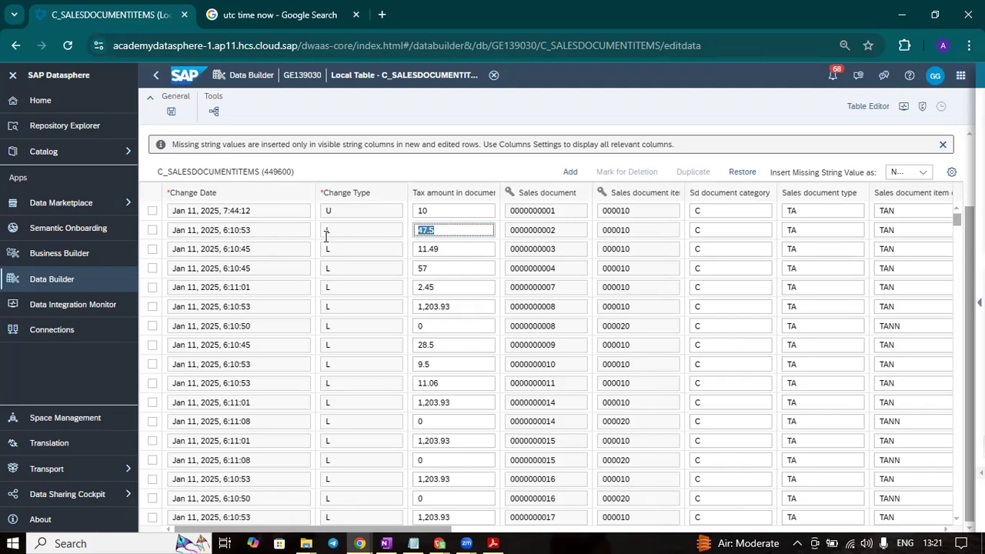
type("50")
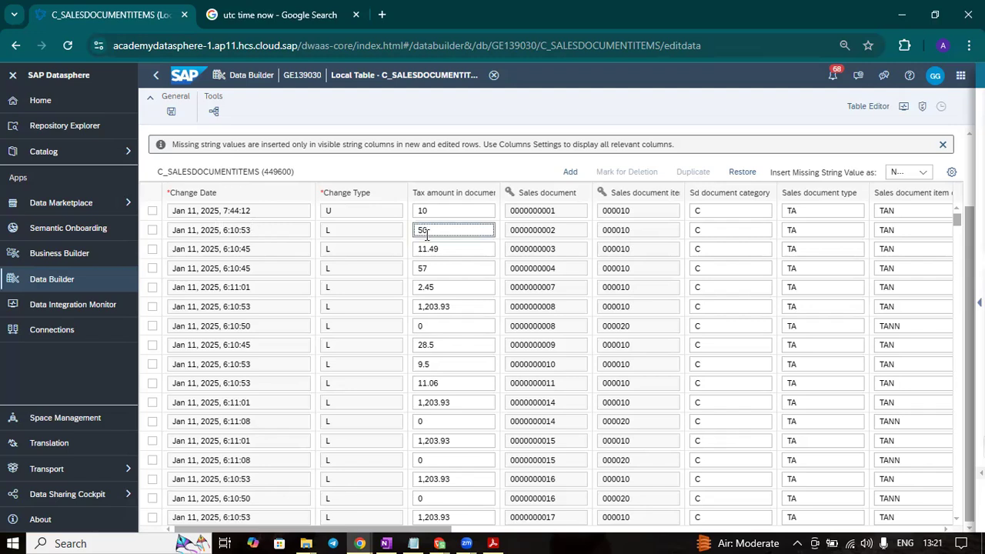
left_click(171, 113)
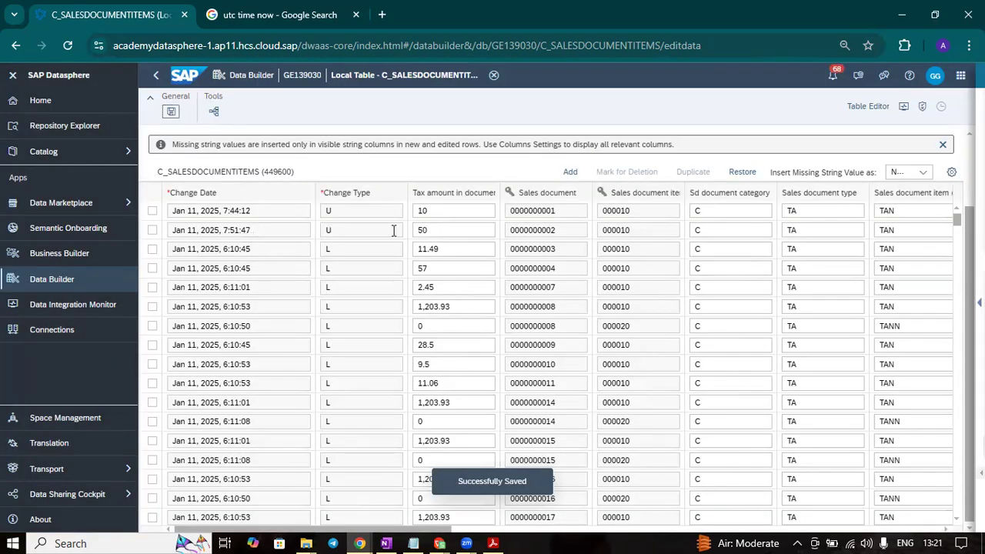
left_click_drag(271, 229, 146, 237)
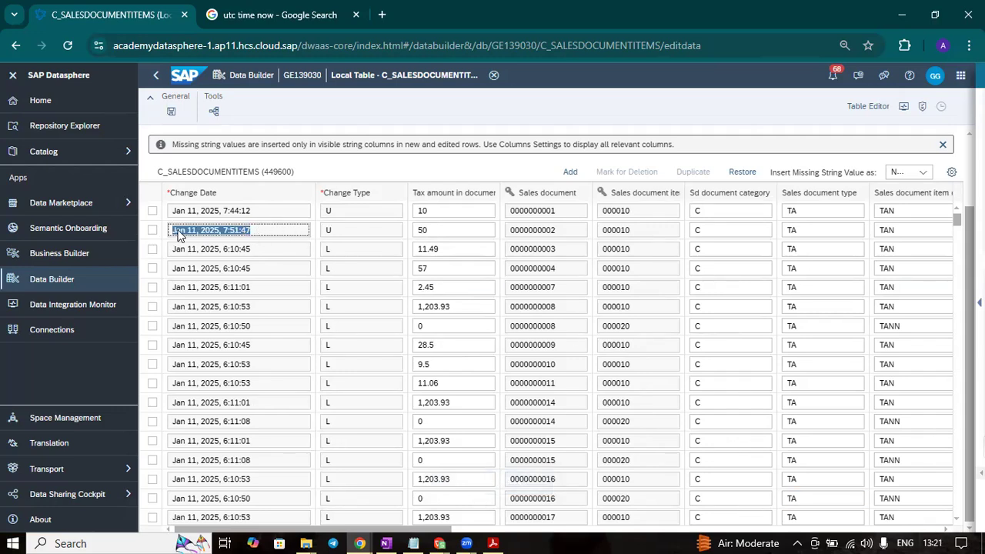
- Return to the GITHUB folder, open replication flow RF_DSP_HANA and open its run details in the Data Integration Monitor
mouse_move(937, 536)
left_click(153, 77)
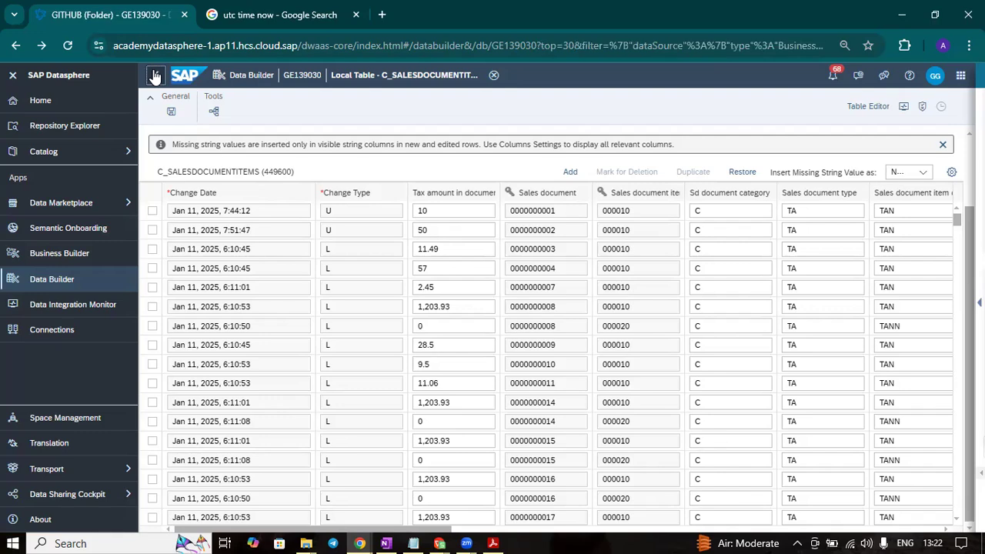
left_click(153, 77)
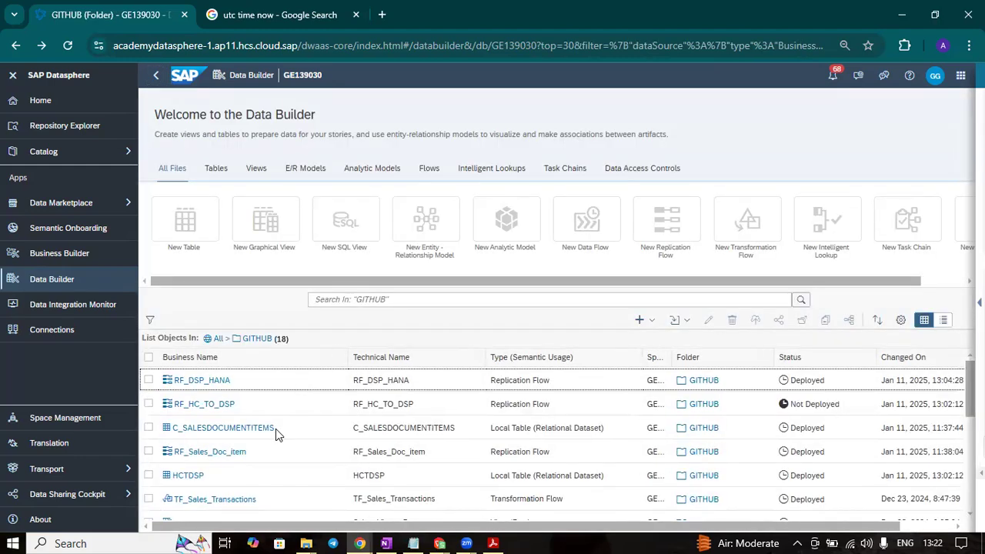
left_click(198, 410)
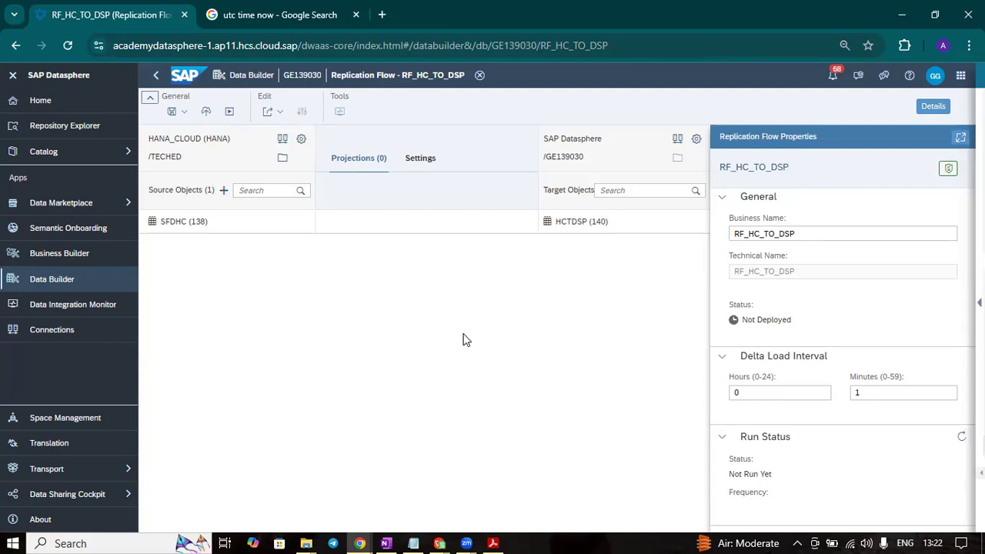
left_click(156, 75)
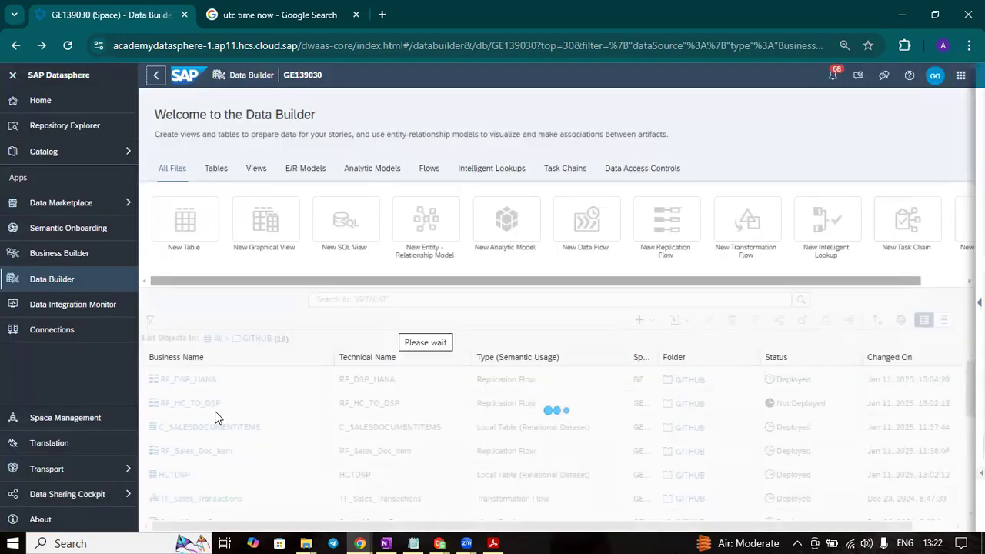
left_click(202, 381)
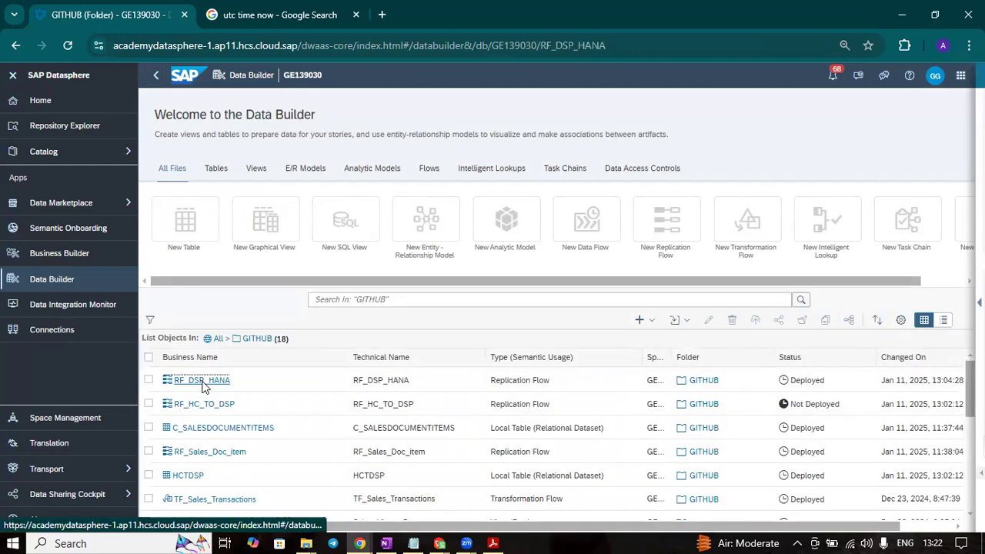
mouse_move(937, 539)
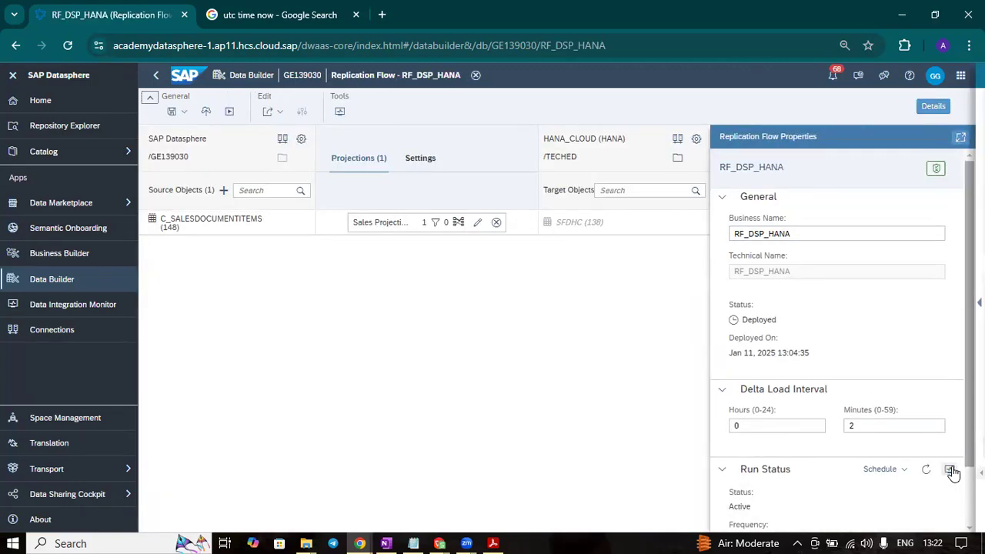
left_click(950, 469)
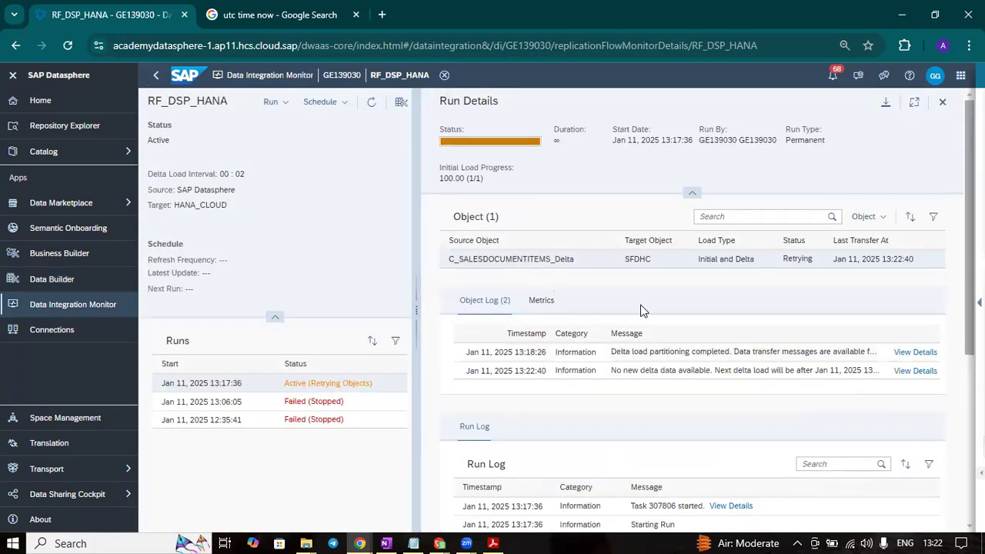
- Examine the replication metrics of C_SALESDOCUMENTITEMS_Delta, especially the number of delta load operations, along with the run log
left_click(542, 302)
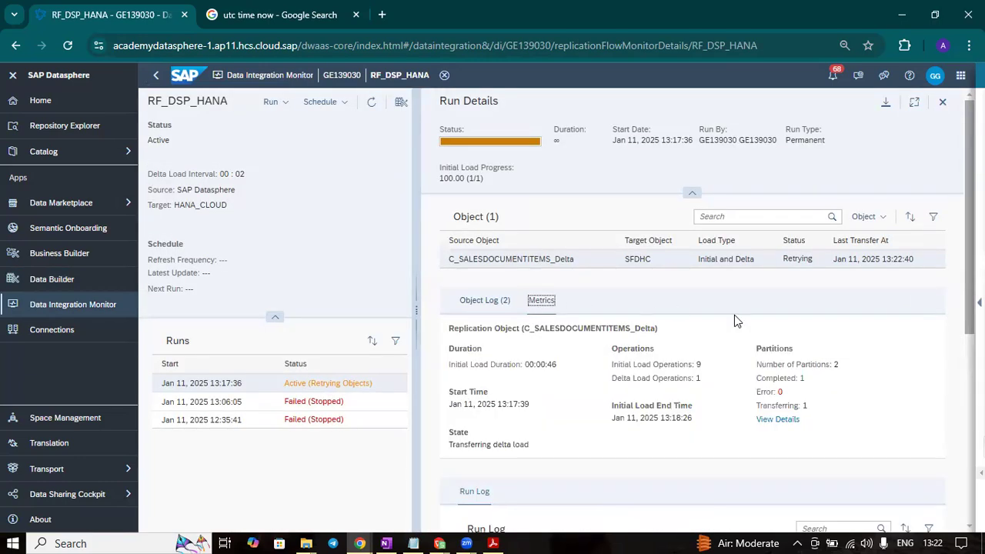
scroll(819, 373, "down", 1)
scroll(818, 378, "down", 1)
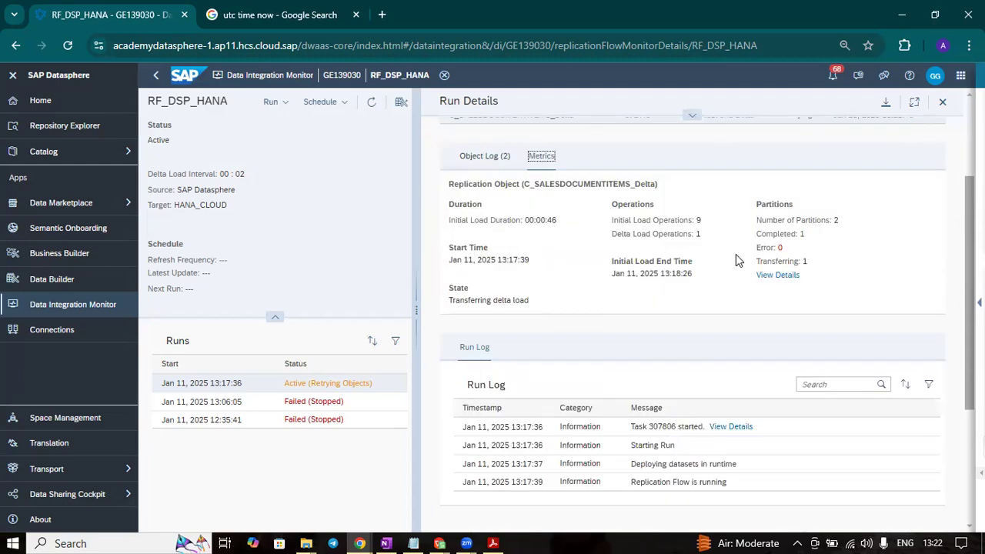
scroll(736, 260, "up", 1)
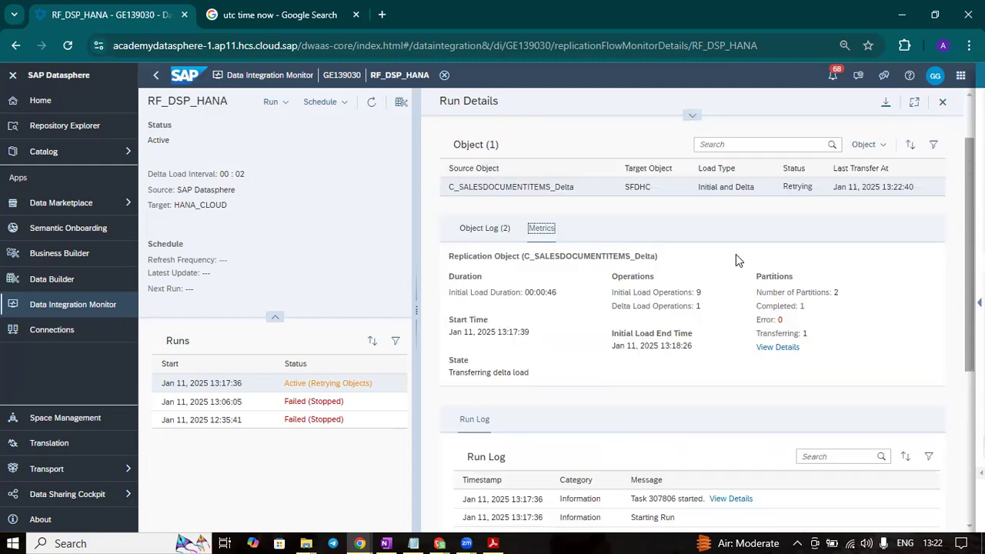
double_click(697, 307)
left_click_drag(694, 307, 639, 307)
left_click(608, 310)
scroll(845, 309, "down", 2)
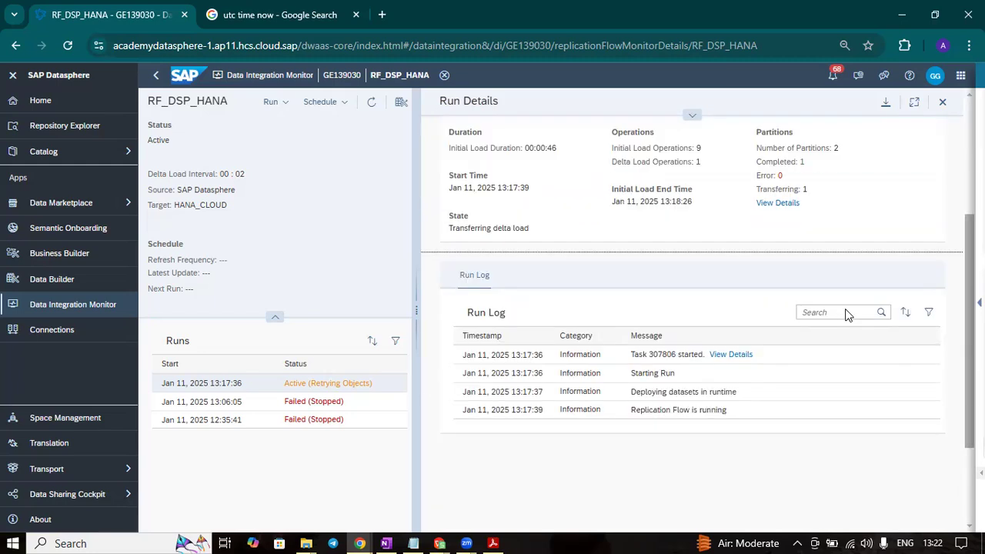
scroll(847, 309, "up", 3)
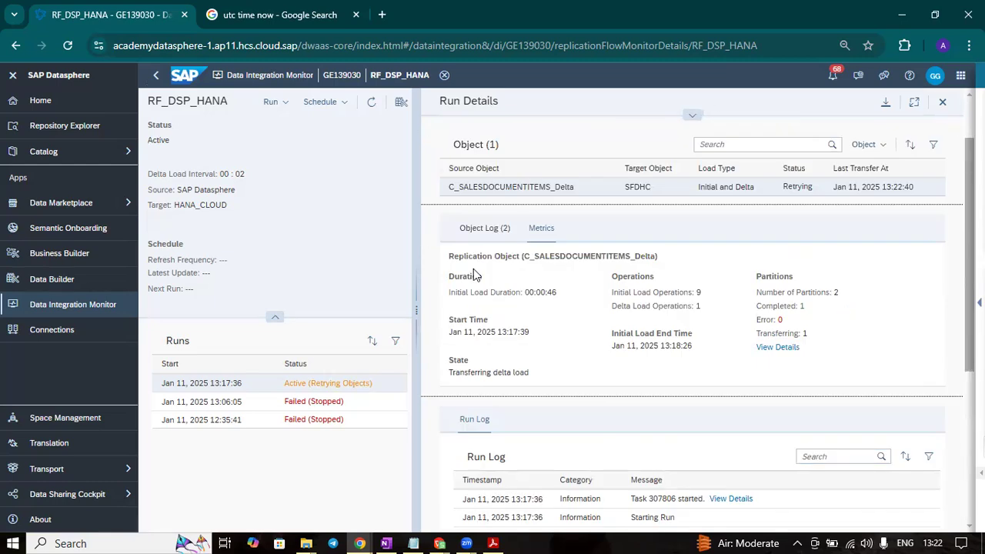
scroll(831, 306, "up", 1)
scroll(829, 306, "down", 5)
scroll(816, 326, "up", 5)
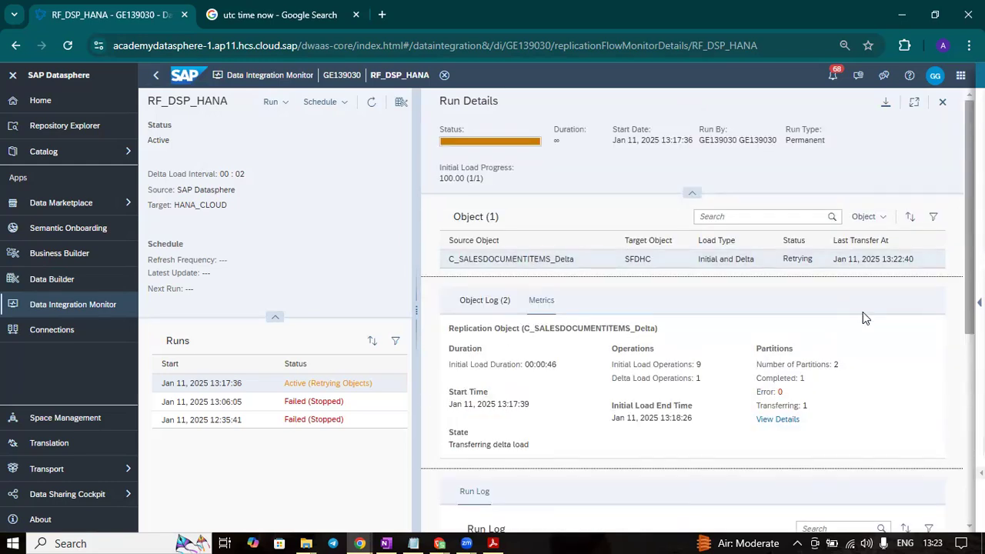
- Review the object log of C_SALESDOCUMENTITEMS_Delta and read the details of both logged messages
left_click(485, 300)
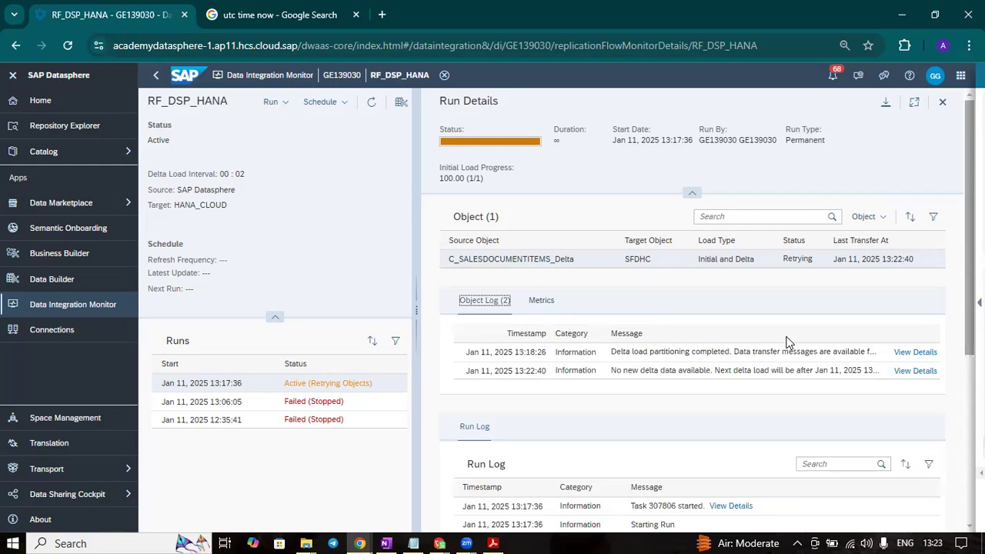
scroll(787, 342, "down", 3)
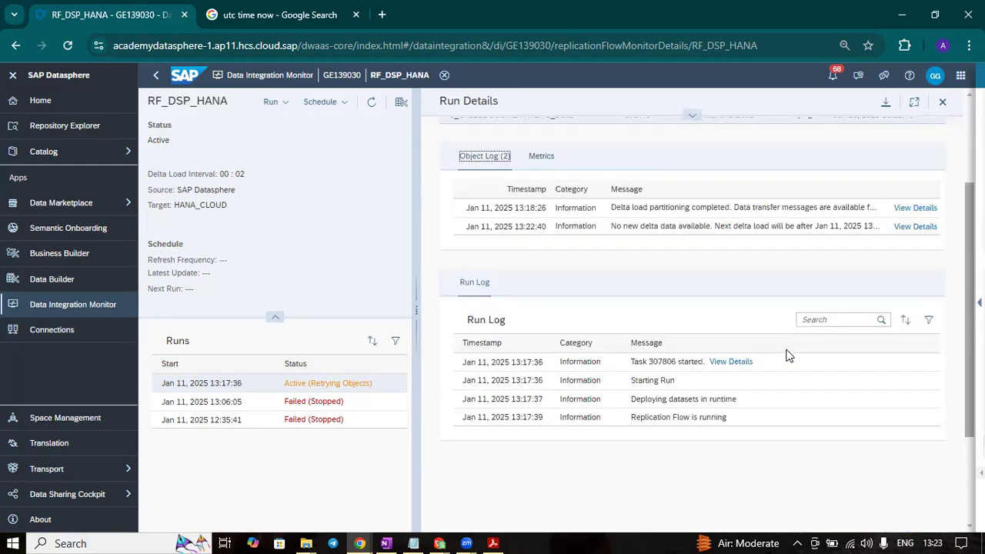
scroll(776, 278, "up", 3)
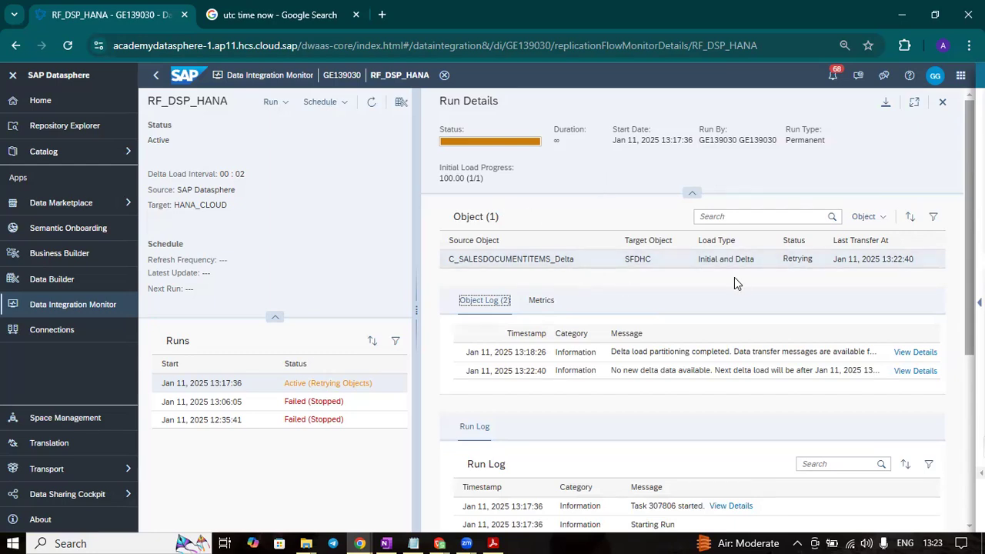
scroll(734, 279, "down", 3)
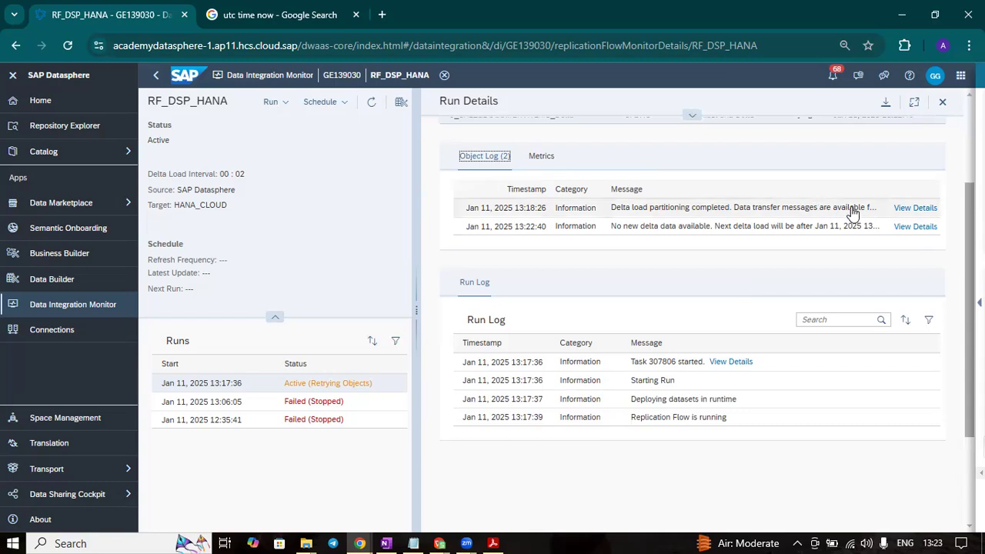
left_click(913, 209)
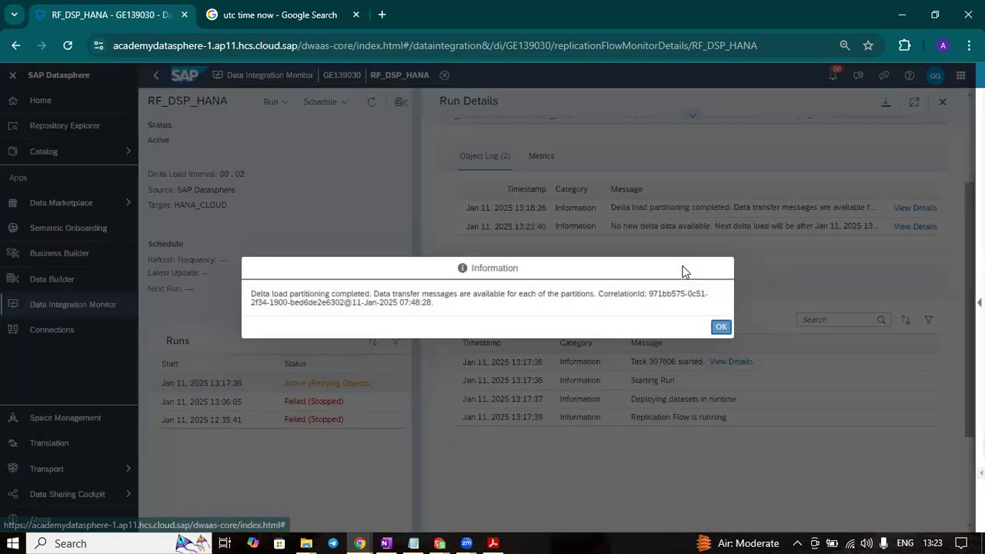
left_click(720, 327)
left_click(906, 227)
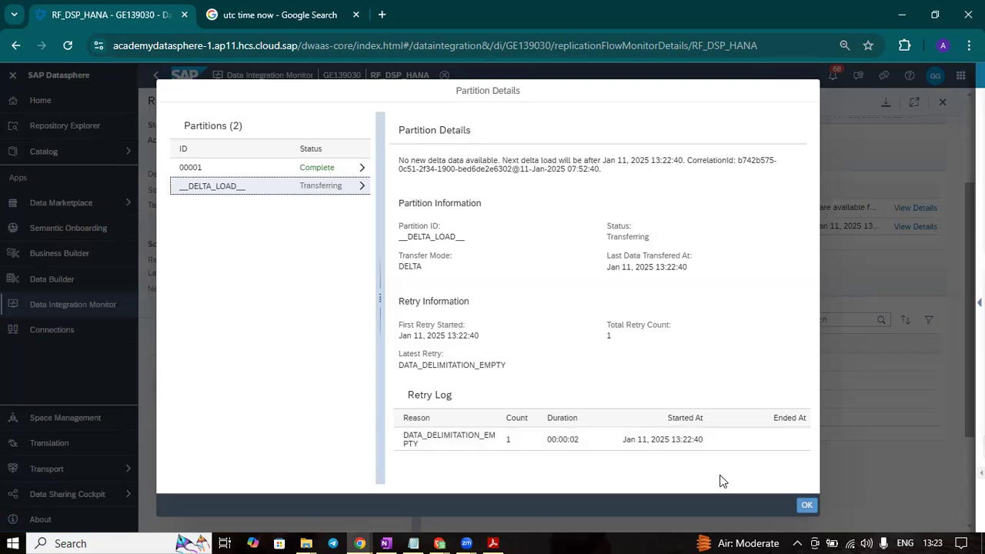
left_click(806, 506)
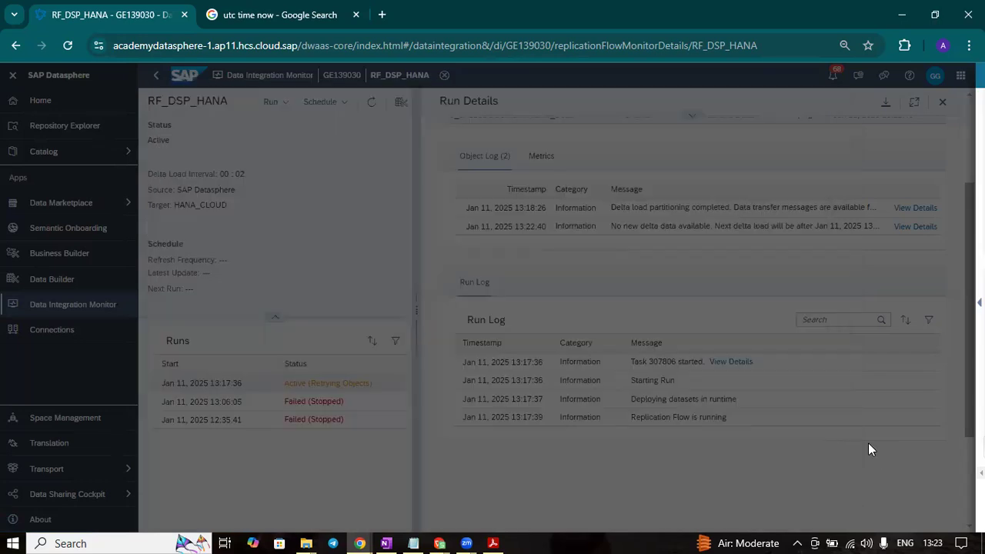
scroll(594, 221, "up", 2)
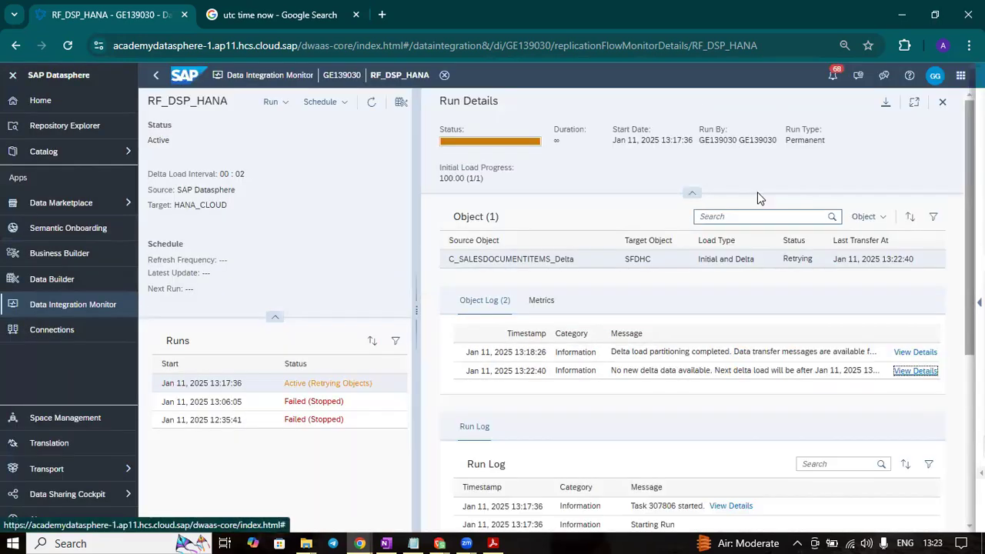
- Refresh the RF_DSP_HANA run and examine the delta load partition's details, including its total retry count
left_click(372, 102)
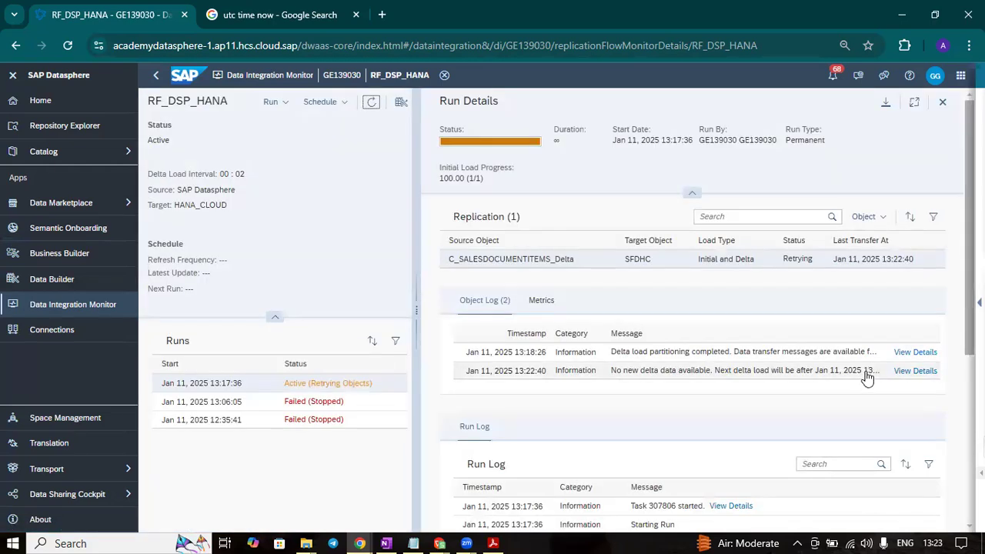
left_click(911, 371)
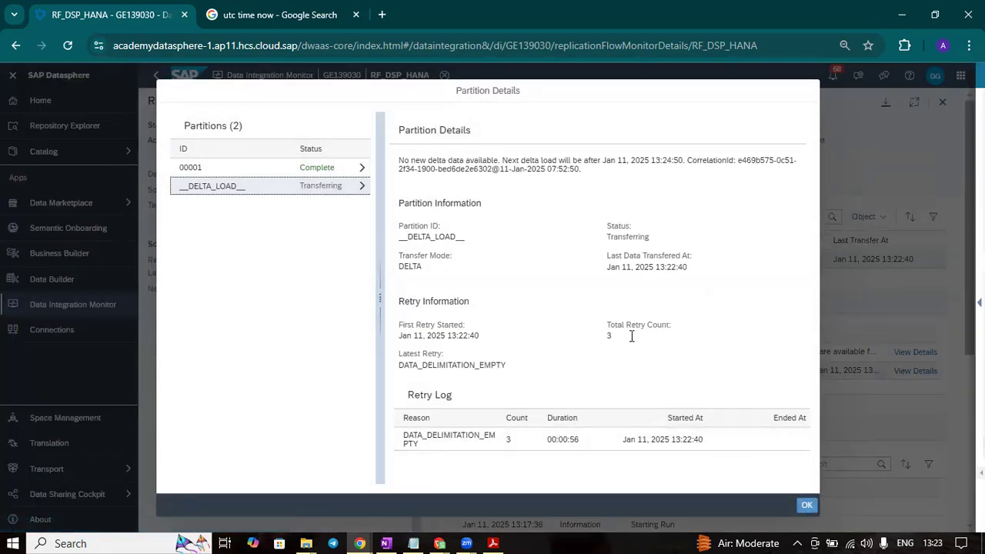
triple_click(599, 334)
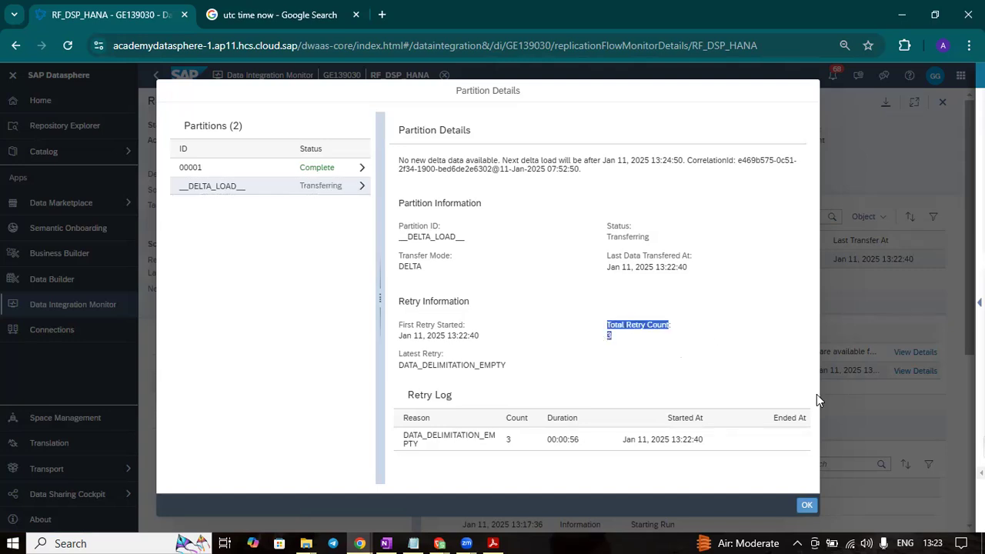
left_click(627, 334)
left_click_drag(620, 333, 604, 324)
mouse_move(931, 537)
left_click_drag(635, 346, 610, 326)
mouse_move(607, 334)
left_mouse_down()
mouse_move(604, 324)
mouse_move(593, 332)
left_mouse_up()
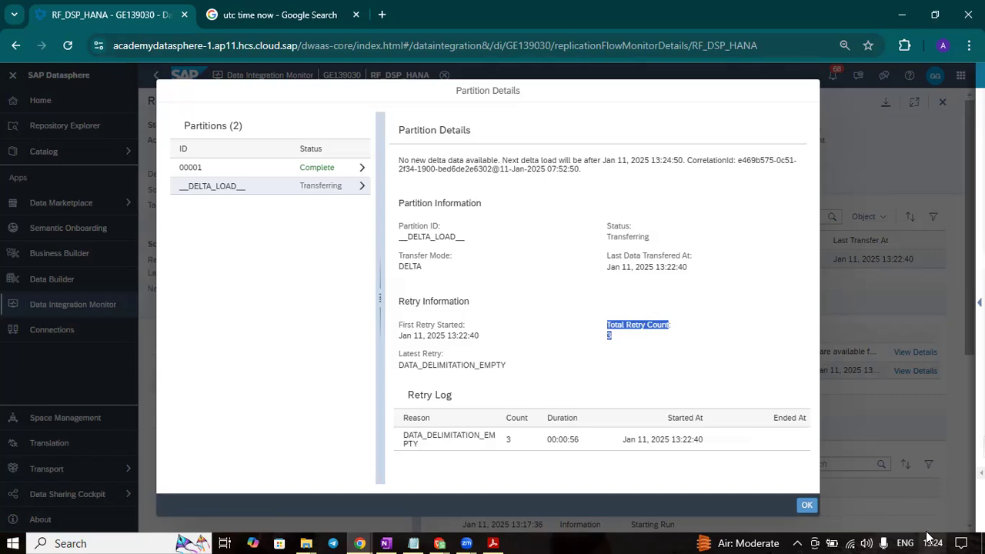
left_click(627, 353)
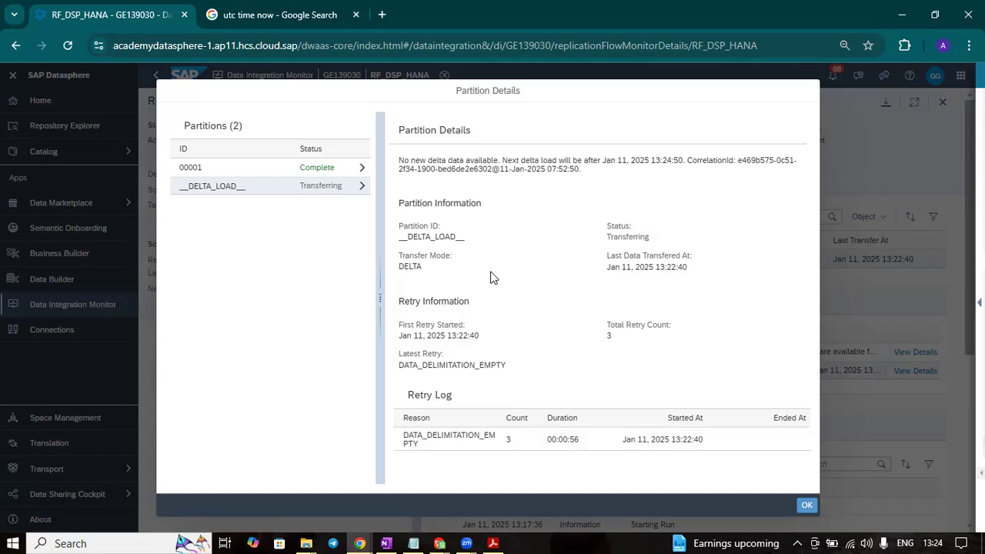
- Check the replication metrics of C_SALESDOCUMENTITEMS_Delta, refresh the run and reread the delta load partition's details
left_click(808, 506)
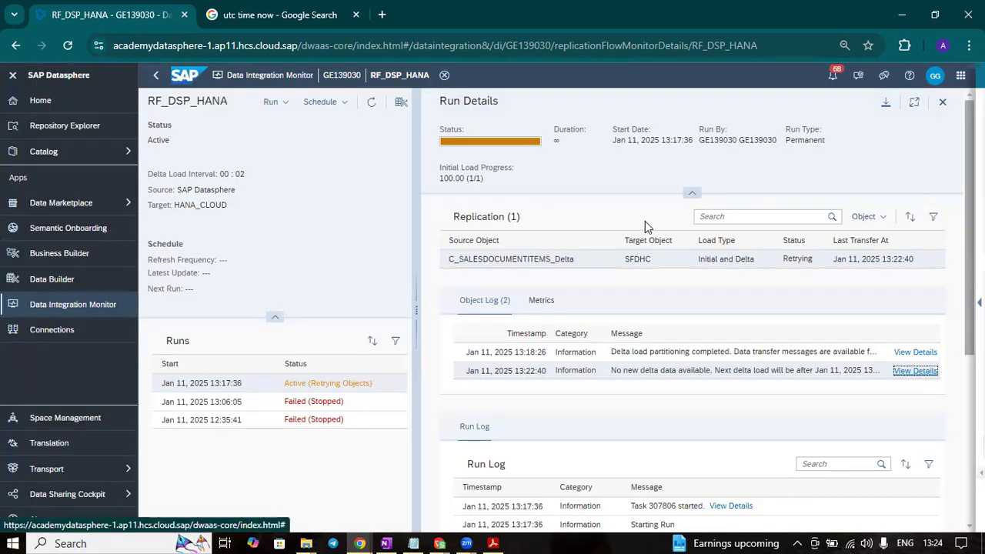
left_click(547, 301)
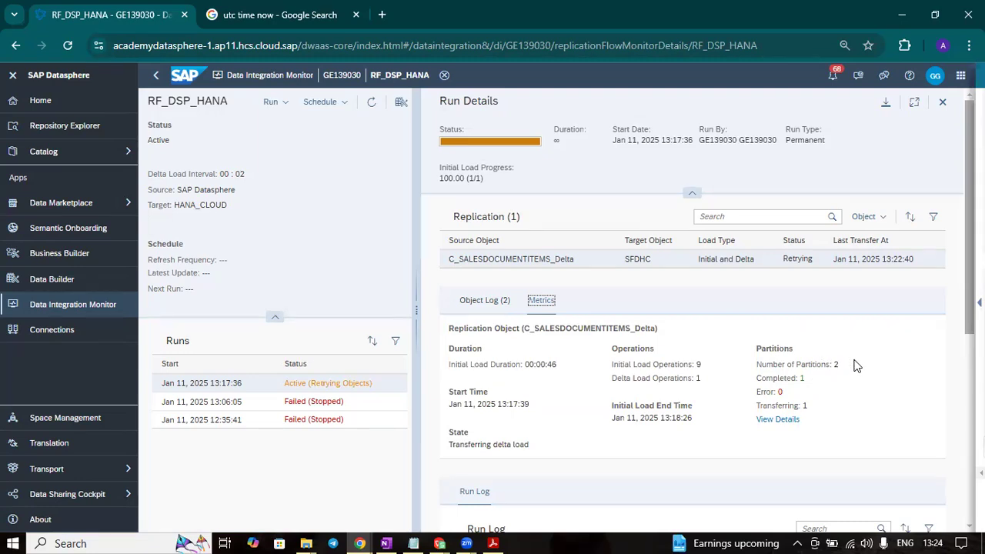
left_click(371, 103)
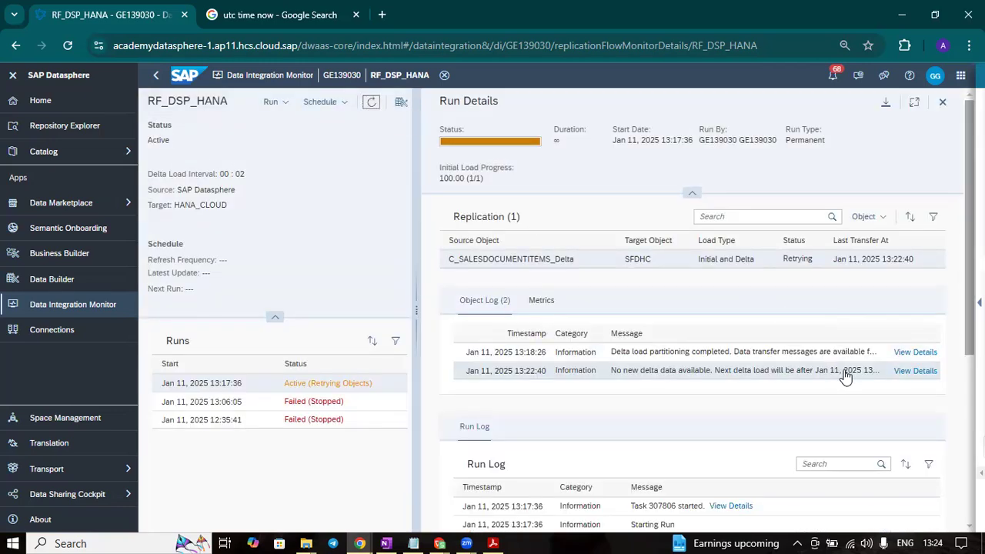
left_click(906, 373)
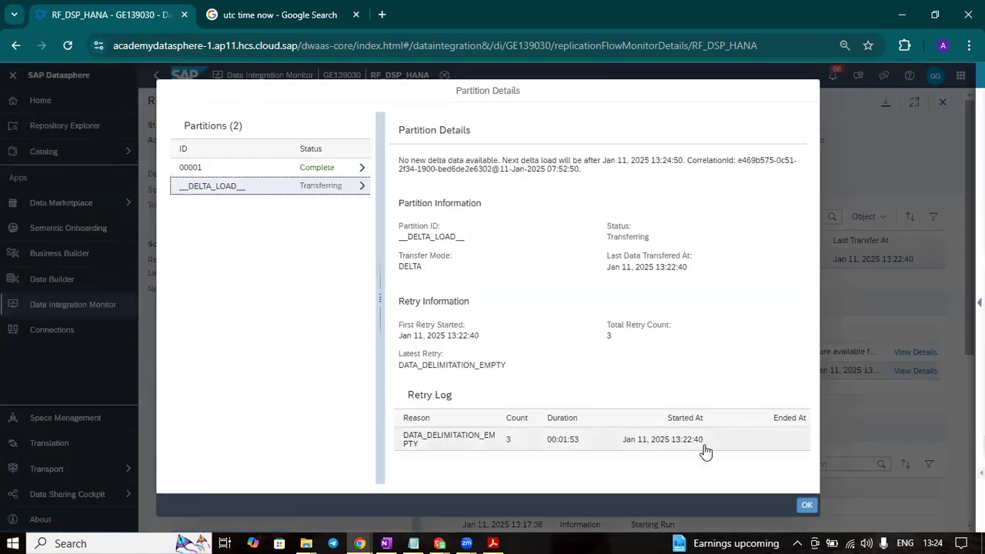
left_click(800, 506)
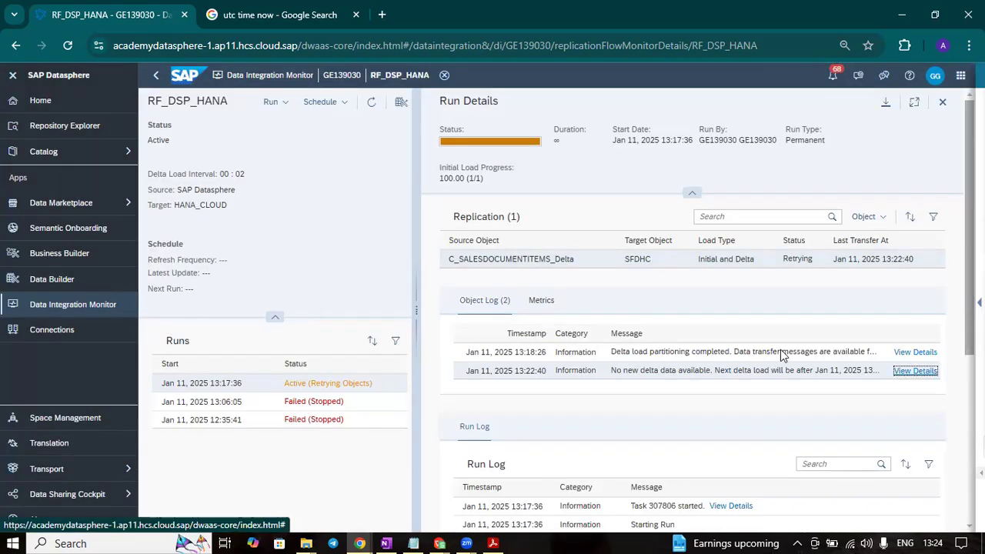
- Refresh the RF_DSP_HANA run repeatedly and compare its status and delta load operations in the replication metrics
left_click(370, 105)
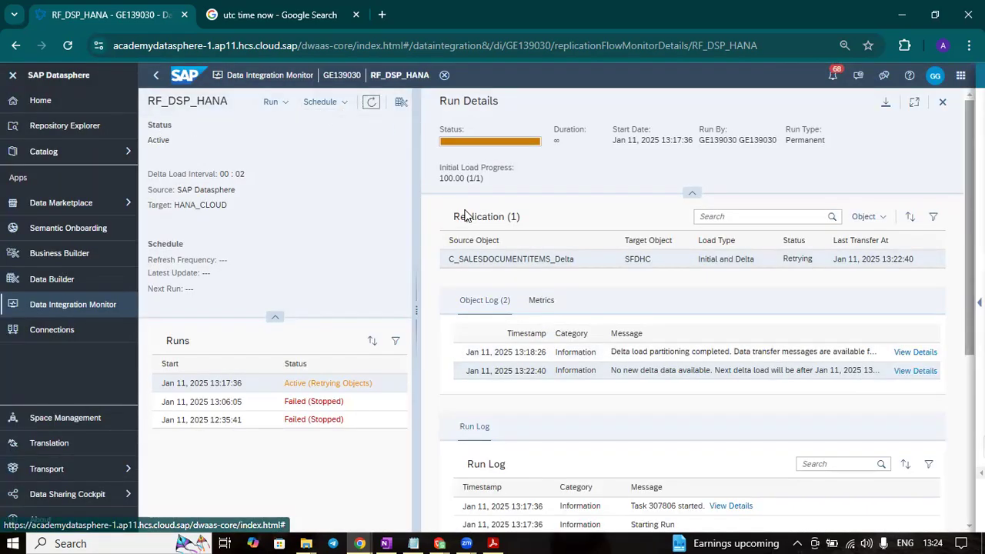
left_click(542, 307)
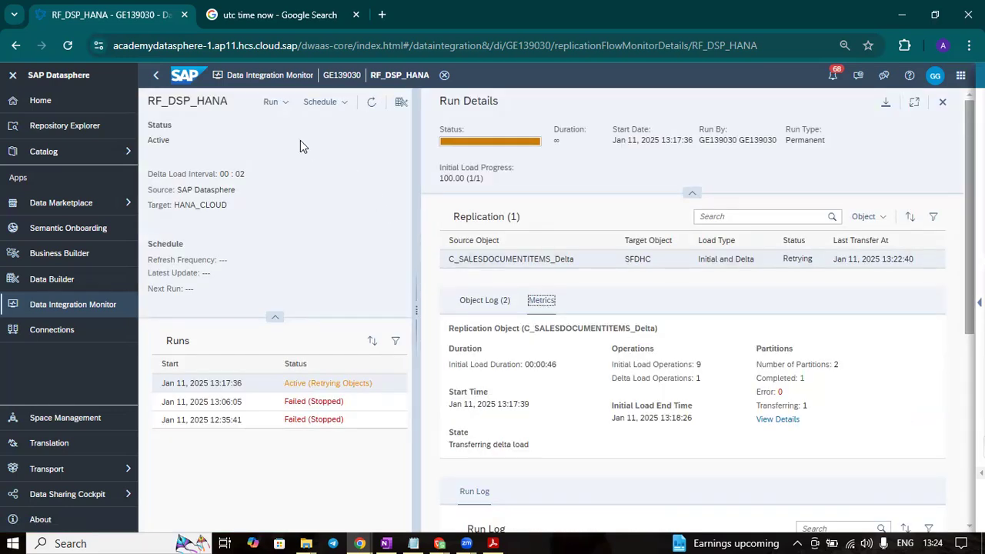
left_click(372, 106)
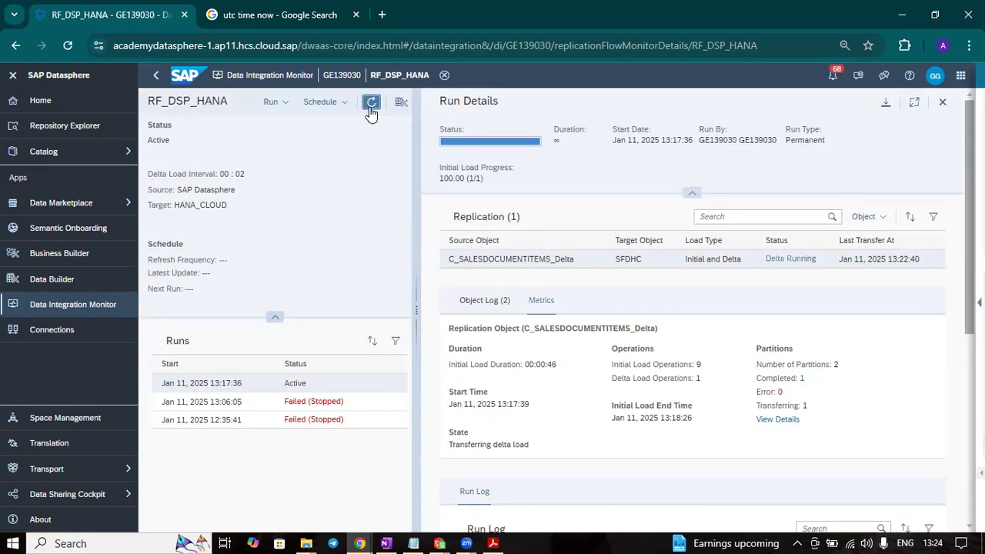
left_click(370, 106)
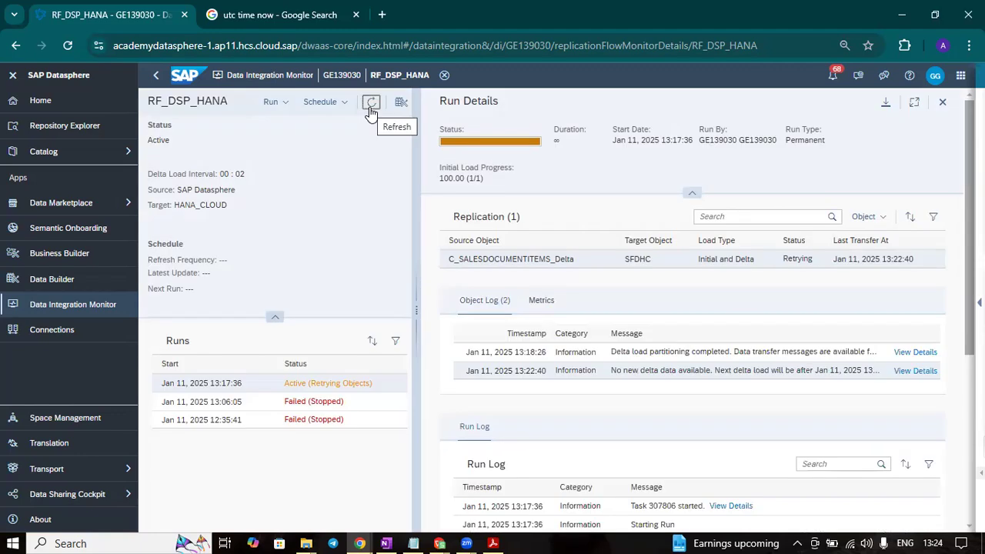
- Examine the delta load partition's total retry count and the DATA_DELIMITATION_EMPTY entry in its retry log
left_click(928, 372)
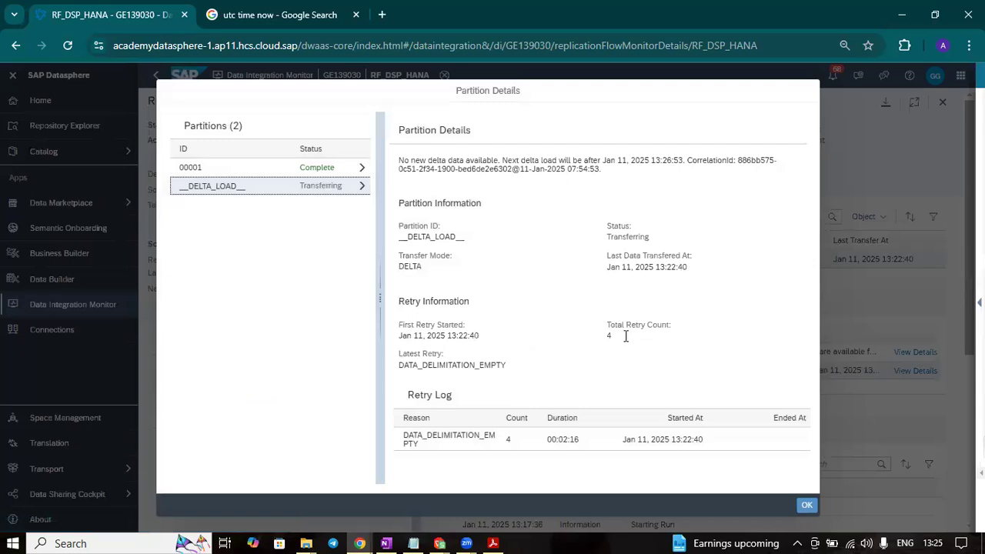
left_click_drag(593, 336, 584, 402)
left_click(519, 451)
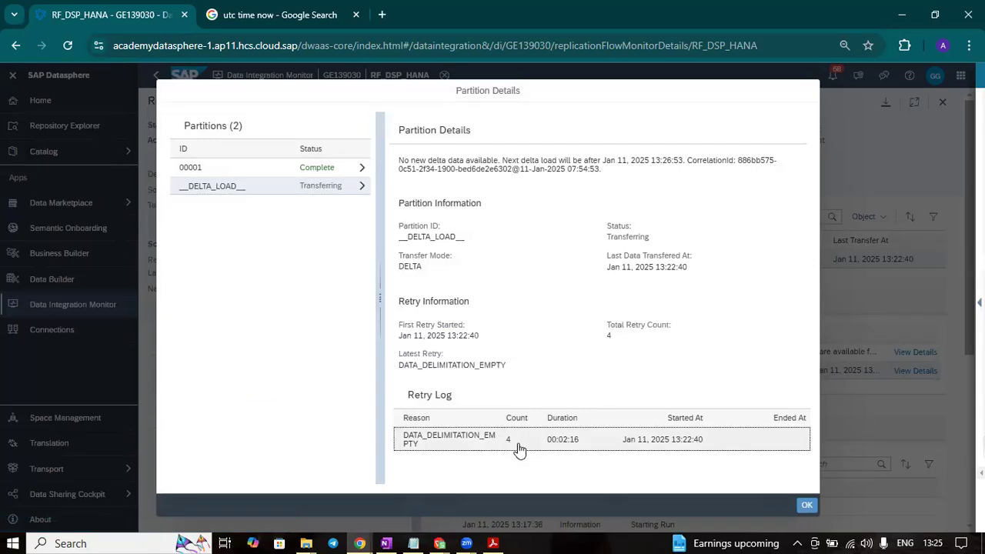
left_click_drag(518, 451, 467, 437)
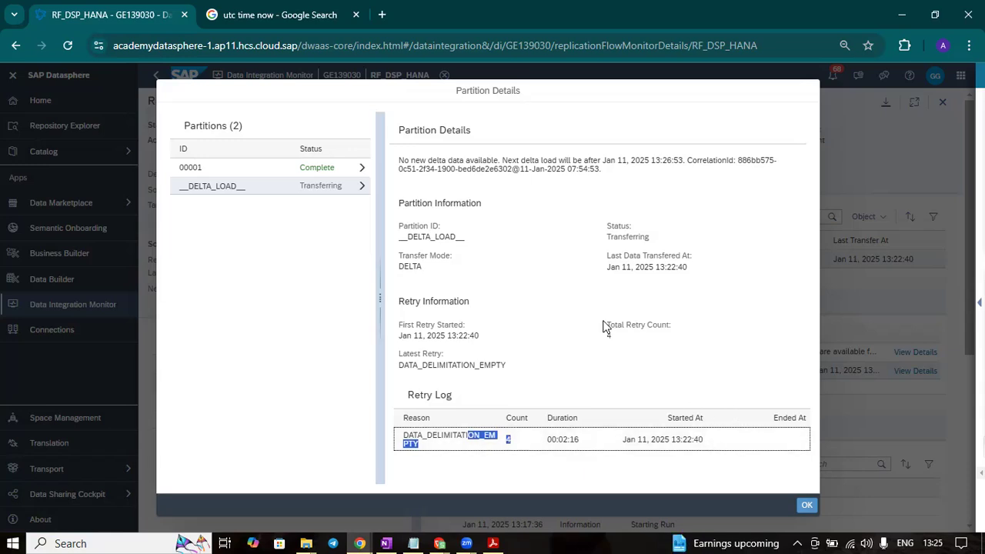
left_click(698, 291)
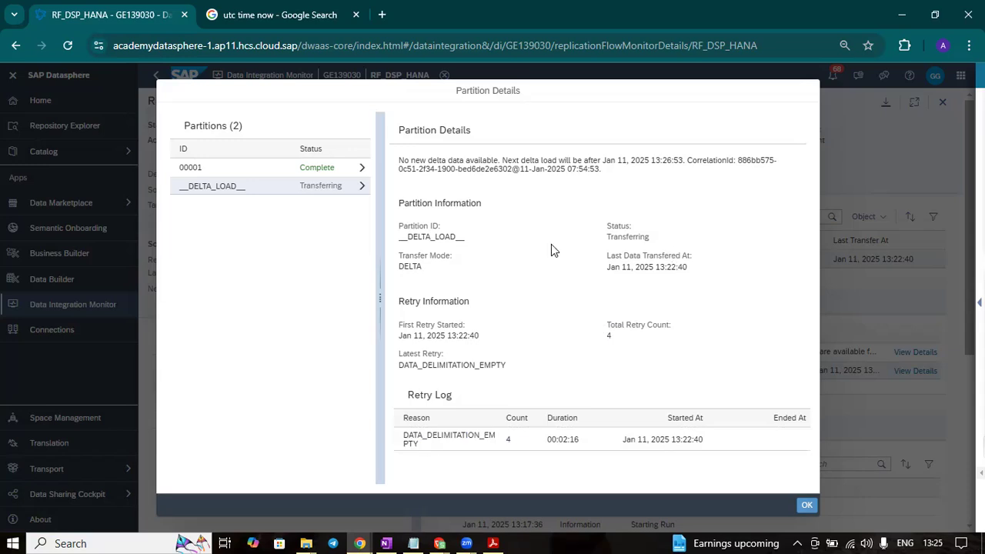
left_click(808, 505)
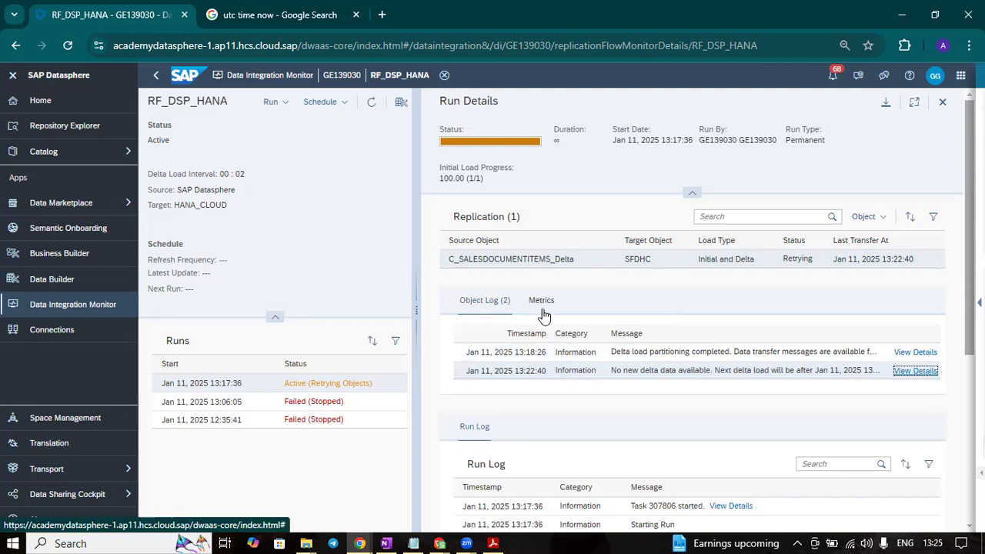
- Review the delta load operations once more, refresh the run and recheck the partition details of the latest object log message
left_click(541, 304)
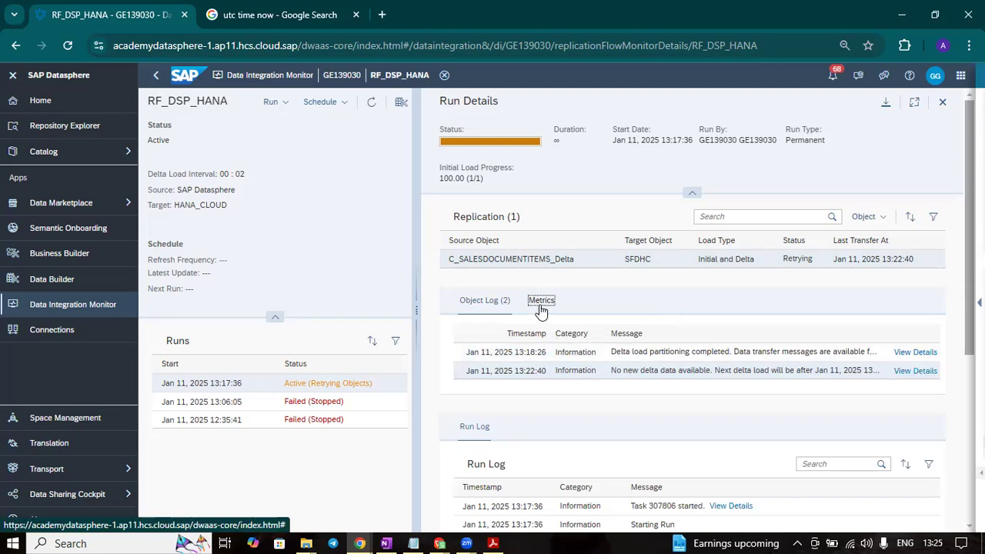
left_click(365, 110)
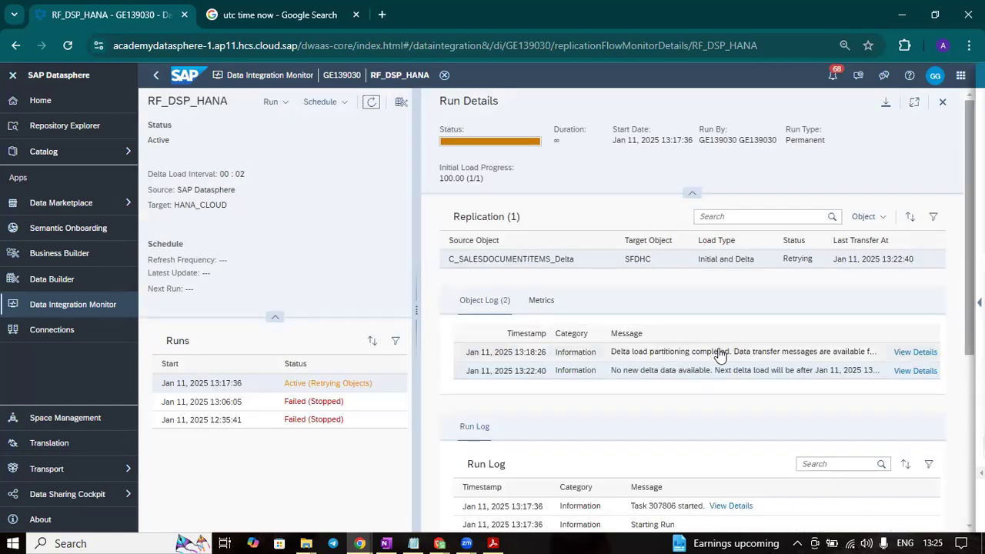
scroll(698, 409, "down", 3)
scroll(698, 407, "up", 3)
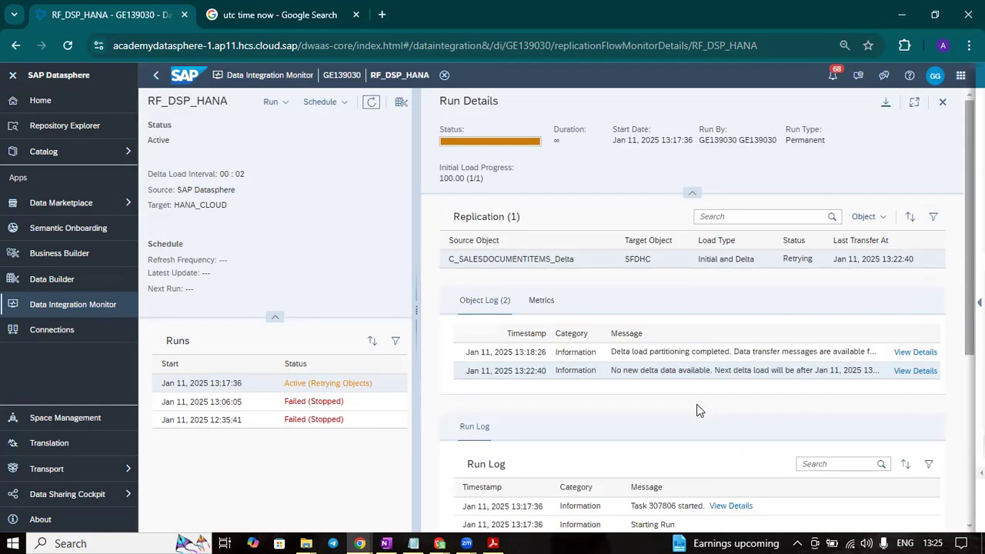
left_click(928, 372)
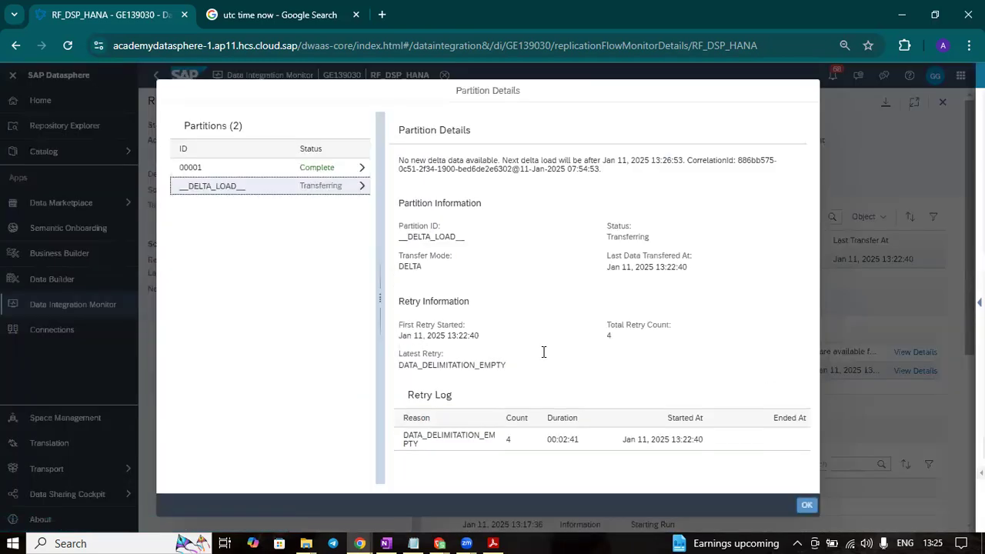
left_click(806, 505)
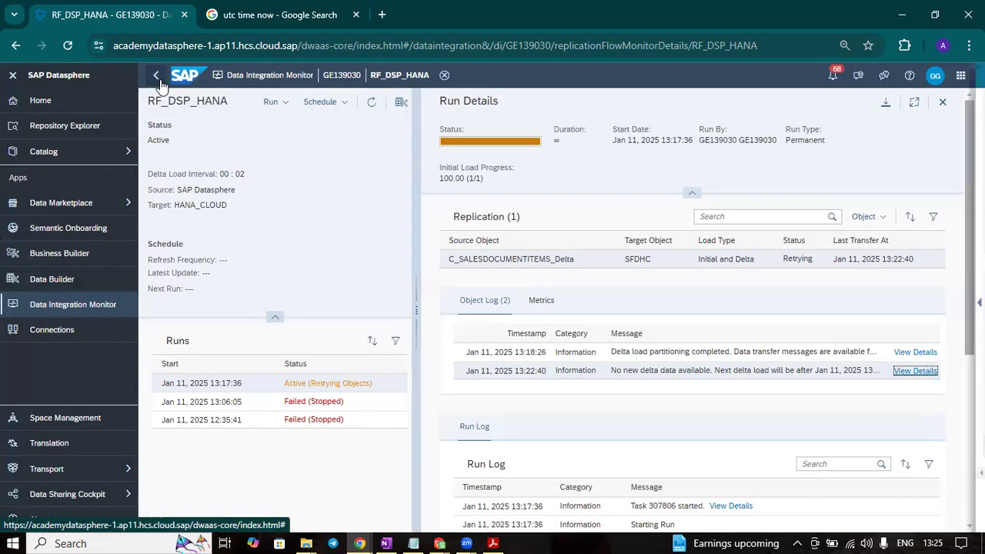
- Leave the run monitor and replication flow RF_DSP_HANA, returning to the GITHUB folder's object list in the Data Builder
left_click(157, 76)
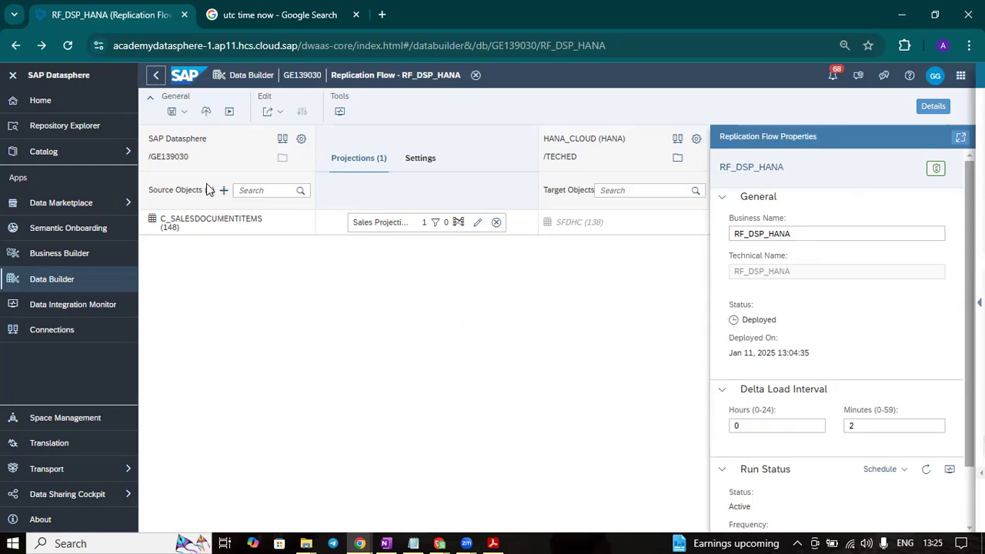
left_click(156, 76)
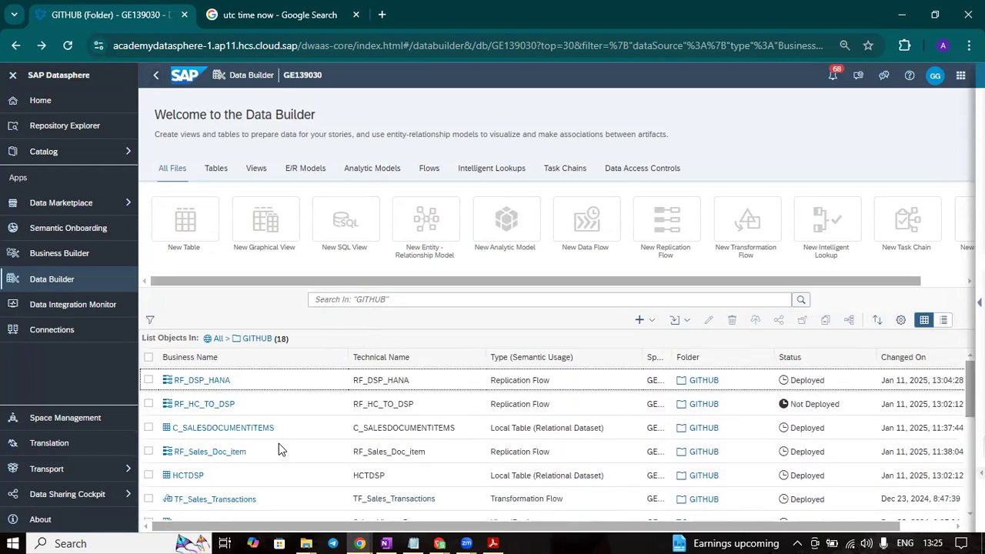
scroll(279, 450, "down", 5)
scroll(278, 445, "up", 5)
- Try to delete replication flow RF_DSP_HANA together with local table HCTDSP from the GITHUB folder
left_click(149, 476)
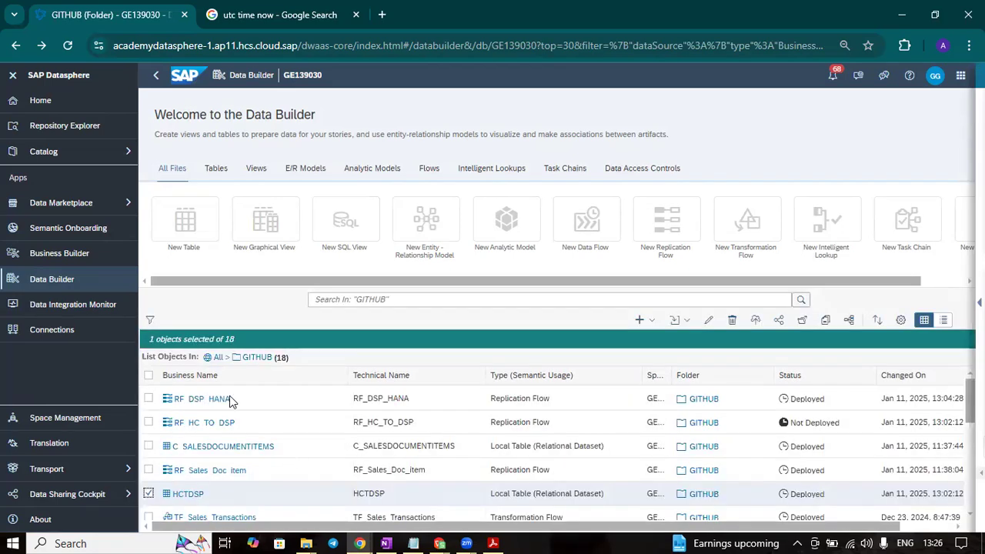
left_click(148, 398)
scroll(275, 429, "down", 5)
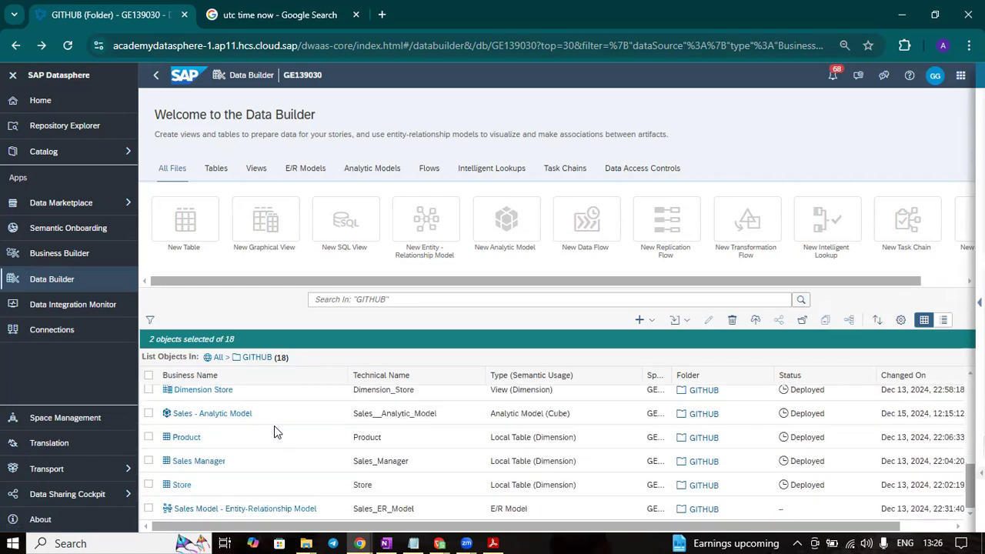
scroll(273, 431, "up", 5)
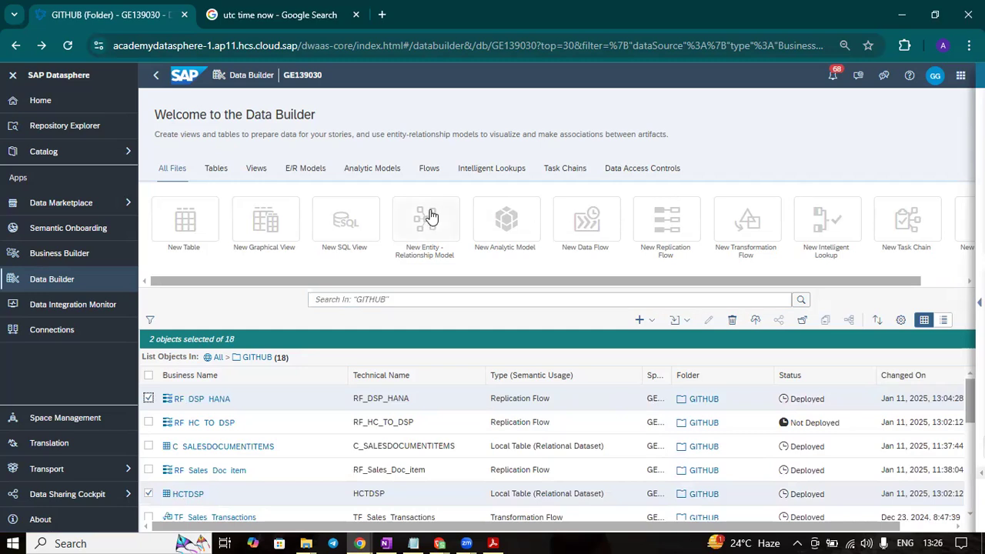
left_click(733, 320)
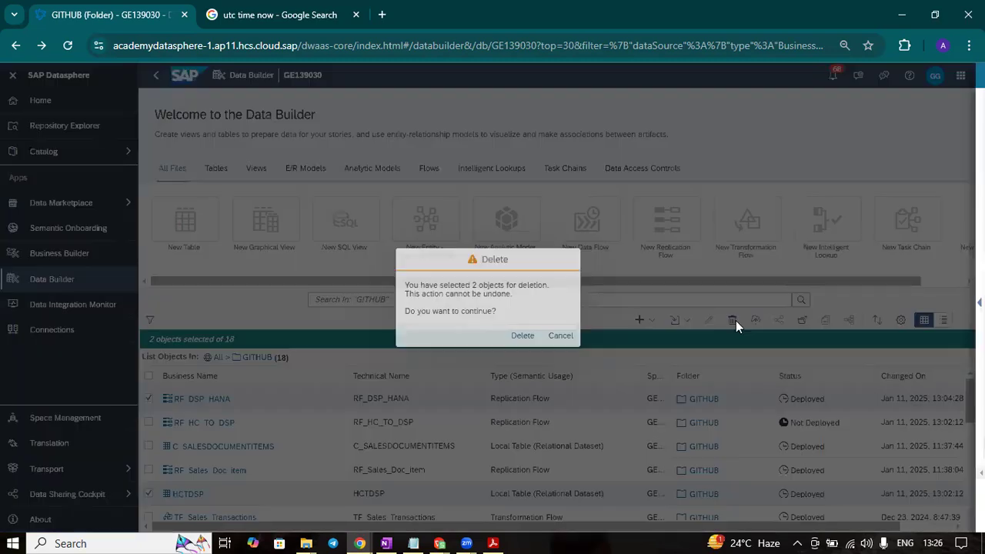
left_click(522, 336)
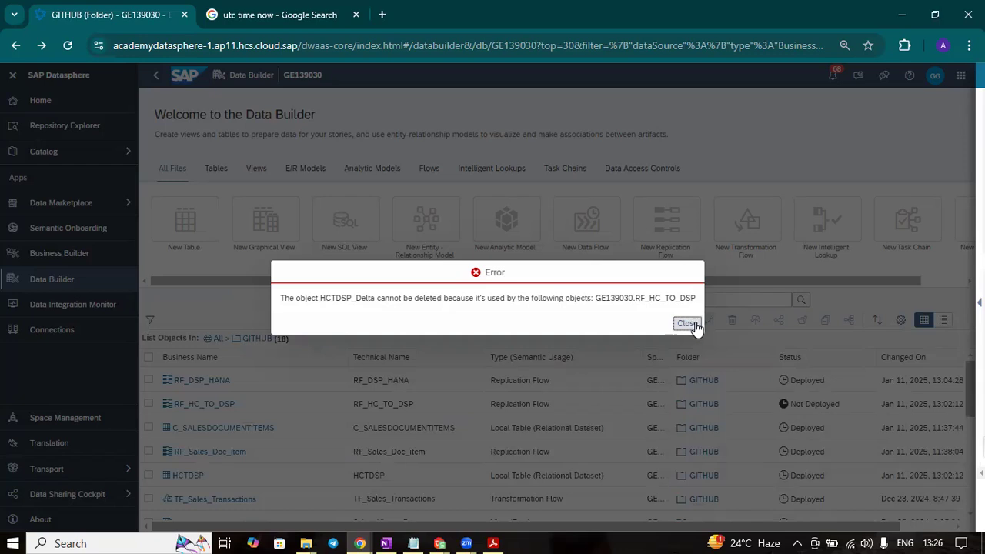
left_click(687, 324)
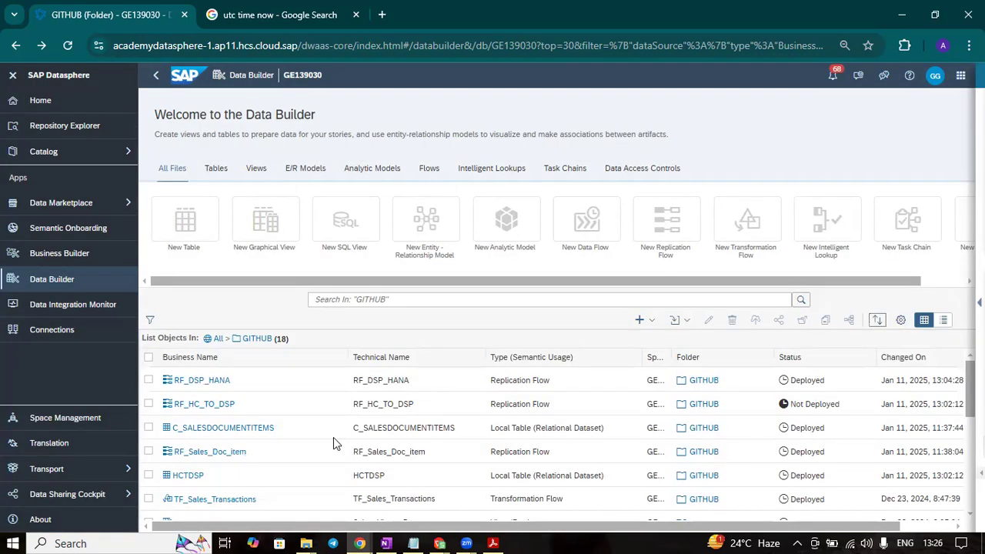
- Delete only the replication flow RF_DSP_HANA from the GITHUB folder
left_click(149, 381)
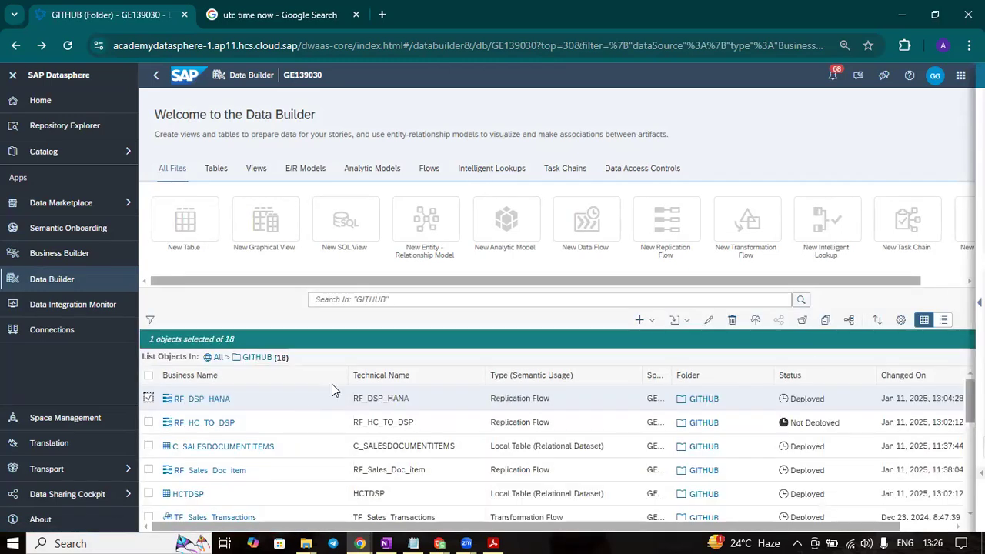
left_click(732, 320)
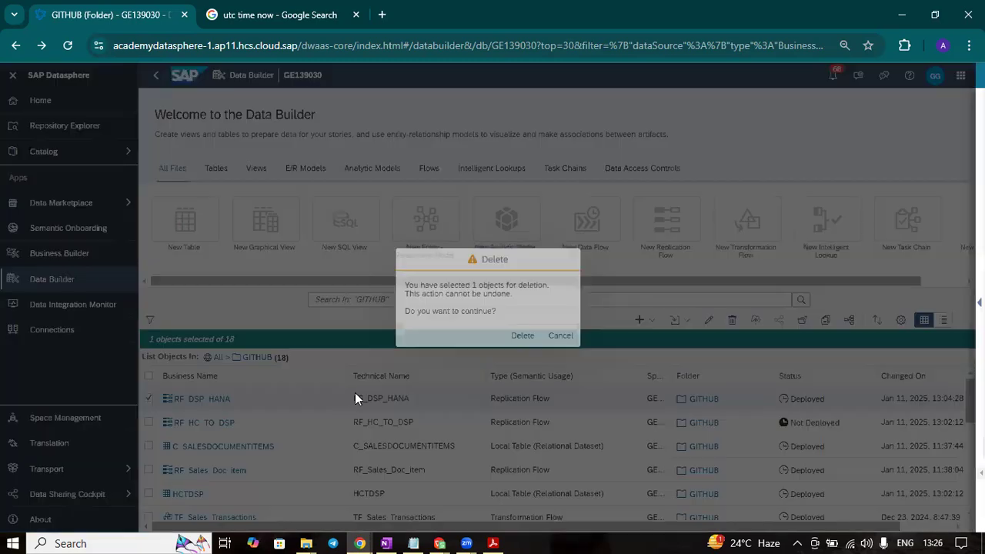
left_click(523, 335)
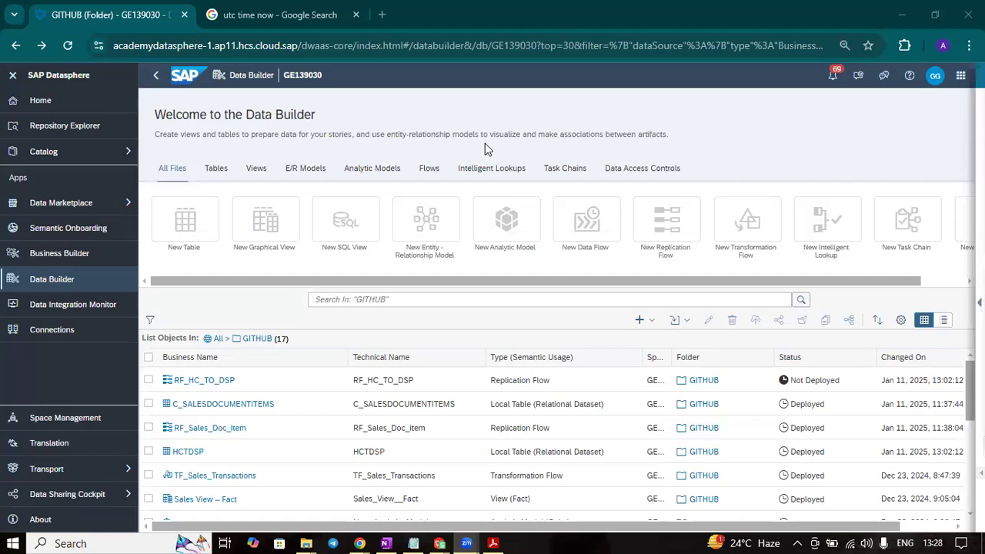
- Open replication flow RF_HC_TO_DSP and confirm HCTDSP as the technical name of its target object
left_click(220, 380)
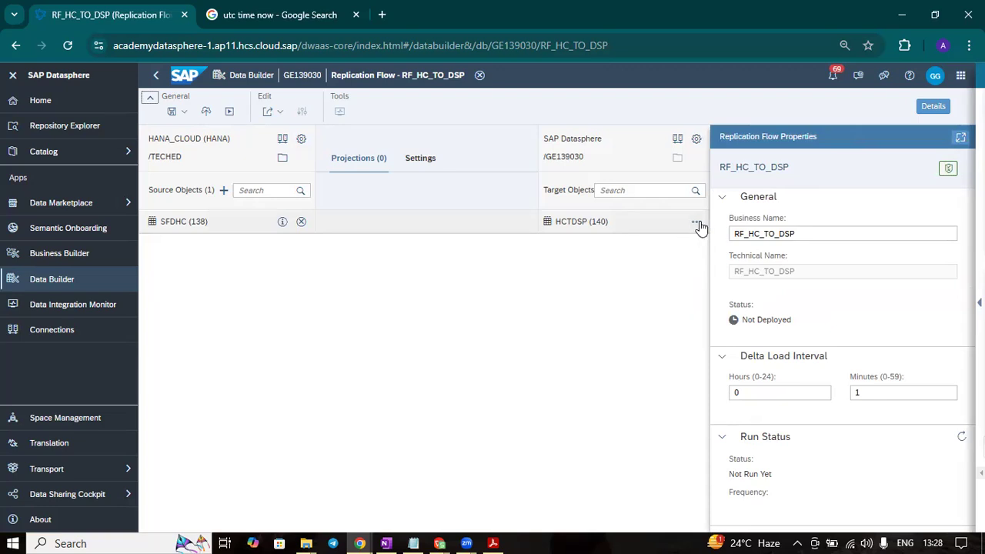
left_click(698, 224)
left_click(656, 242)
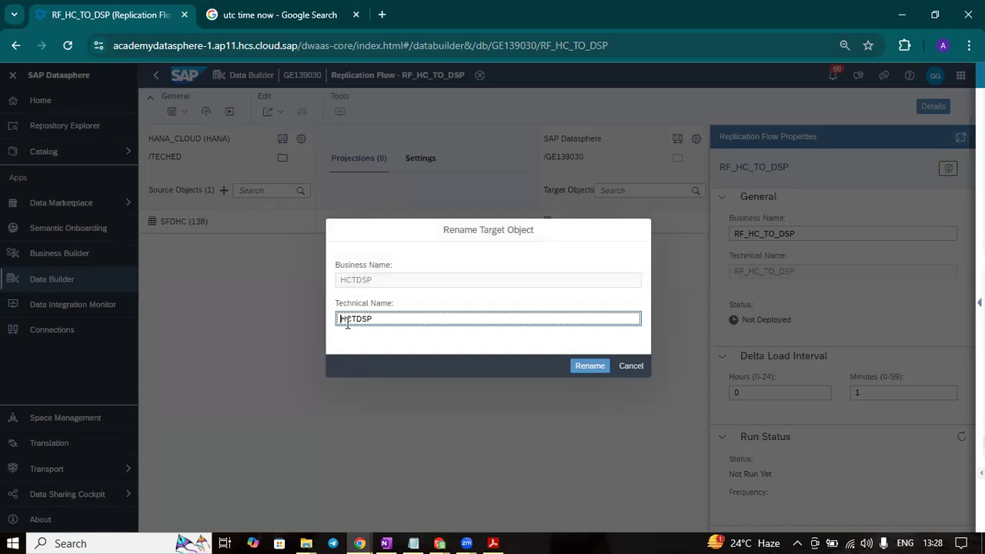
left_click(590, 366)
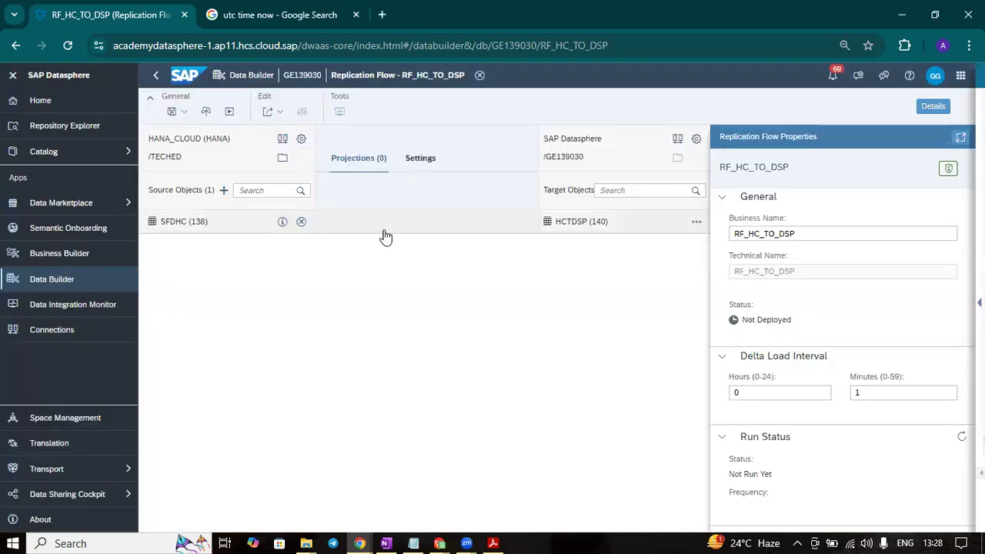
- Review the object properties of target HCTDSP, including its delta capture settings, load type and target columns
left_click(471, 223)
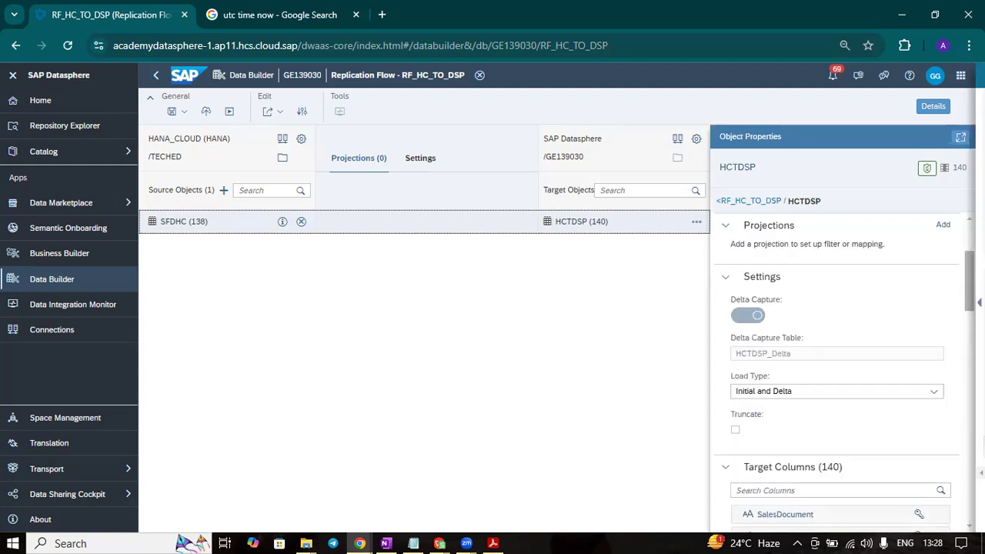
scroll(941, 345, "down", 20)
scroll(947, 371, "down", 2)
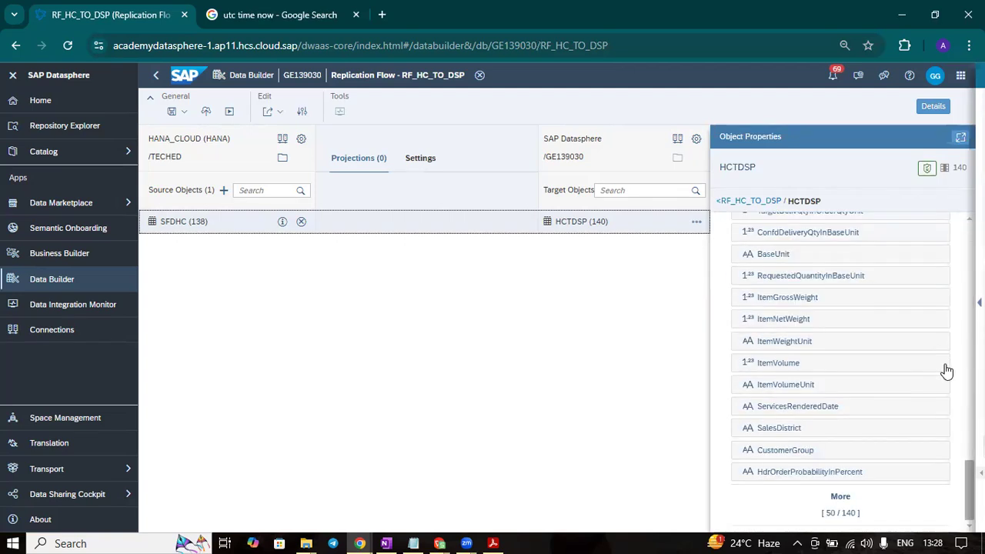
- Save and deploy replication flow RF_HC_TO_DSP, and check the deployment status and settings of target HCTDSP
left_click(174, 114)
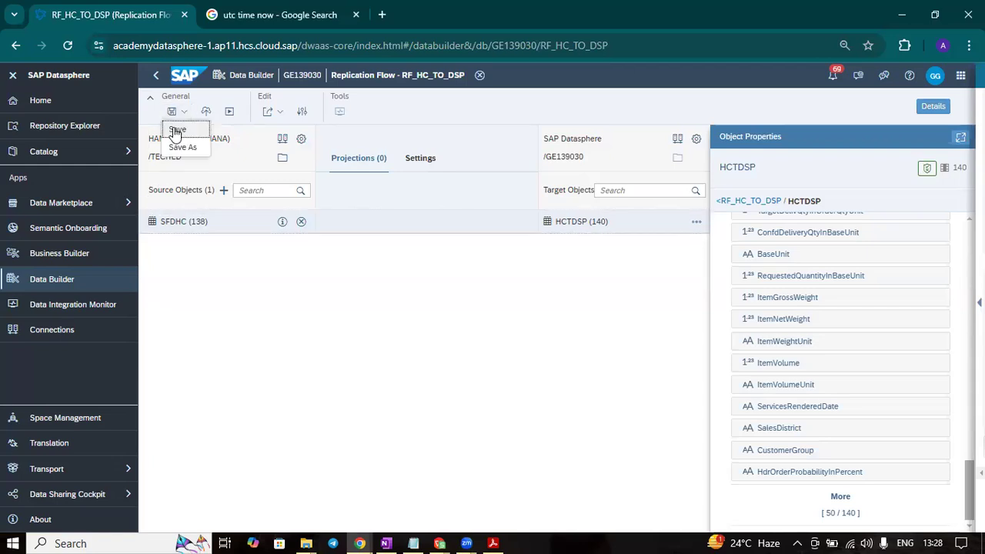
left_click(177, 129)
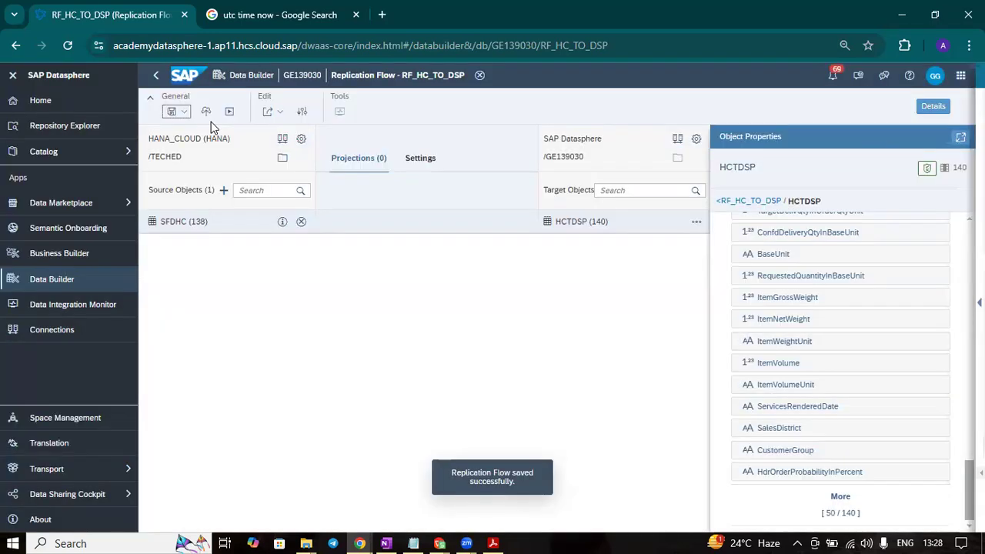
left_click(207, 112)
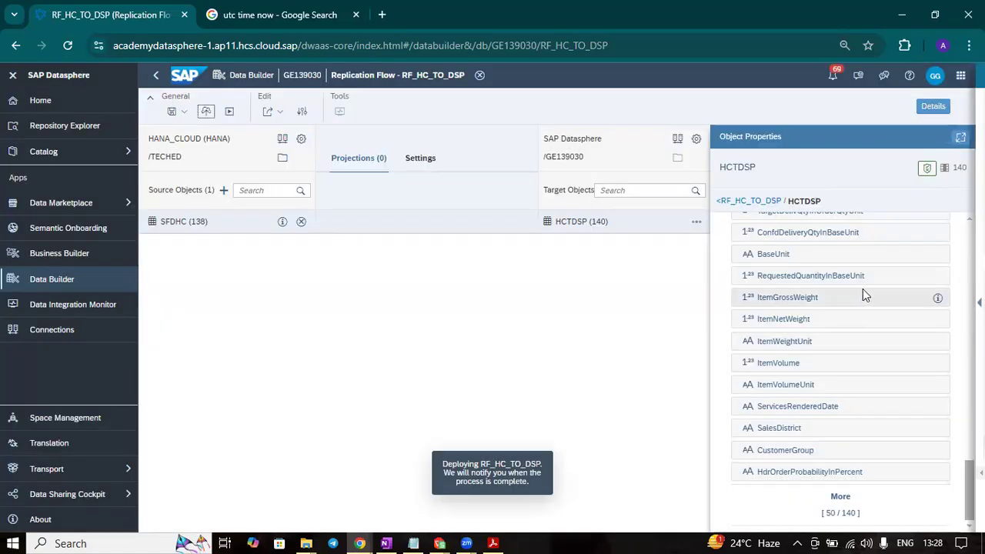
scroll(863, 293, "up", 5)
scroll(861, 289, "up", 10)
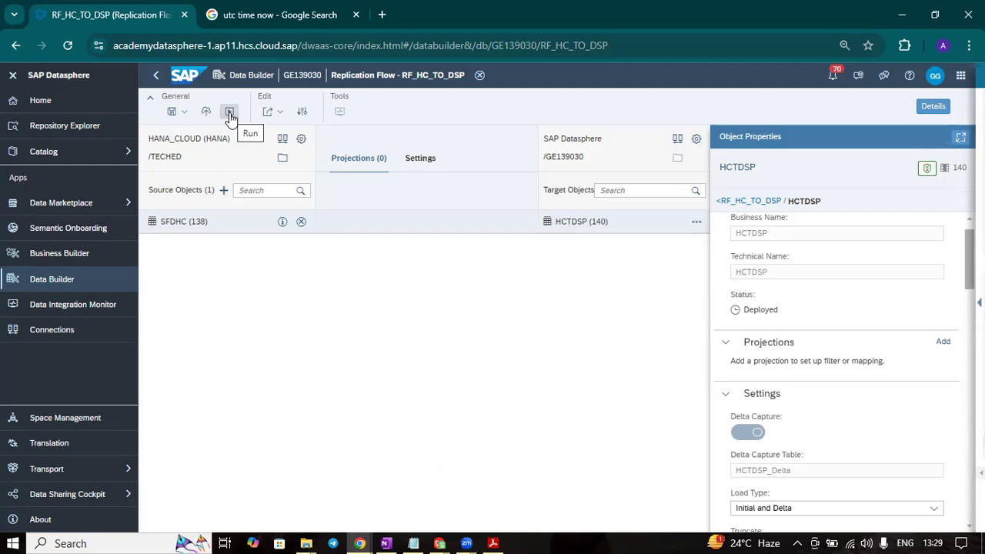
- Run replication flow RF_HC_TO_DSP and open its run details in the Data Integration Monitor
left_click(229, 113)
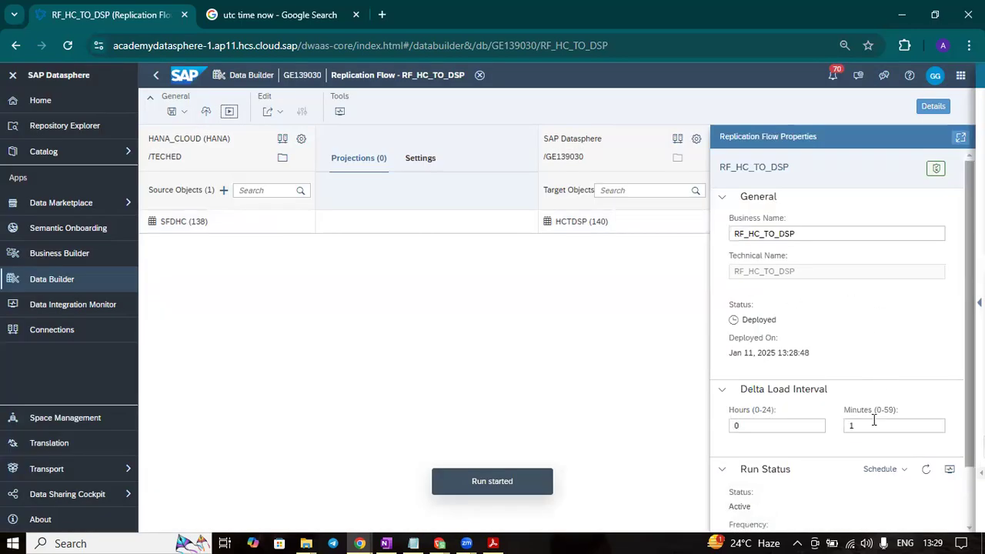
scroll(884, 360, "down", 1)
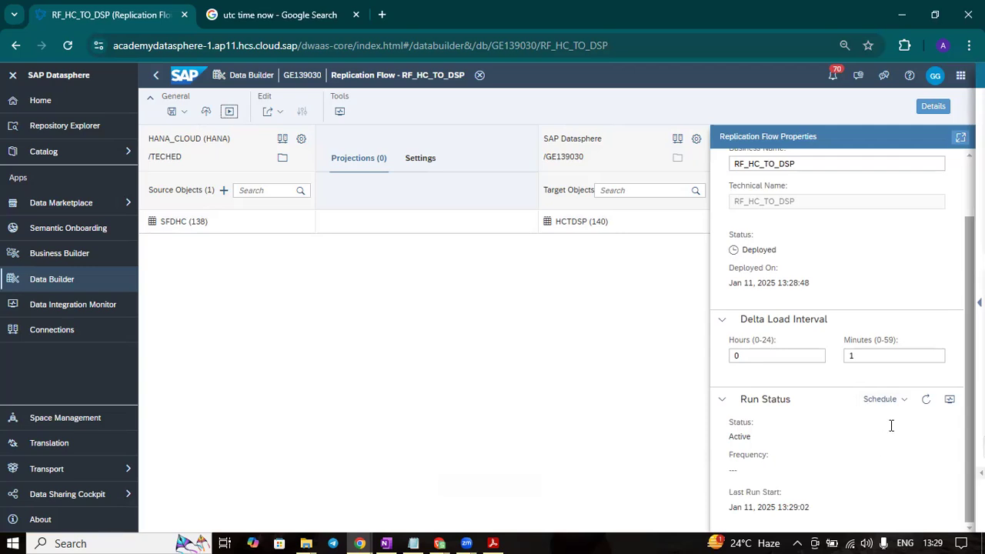
left_click(949, 404)
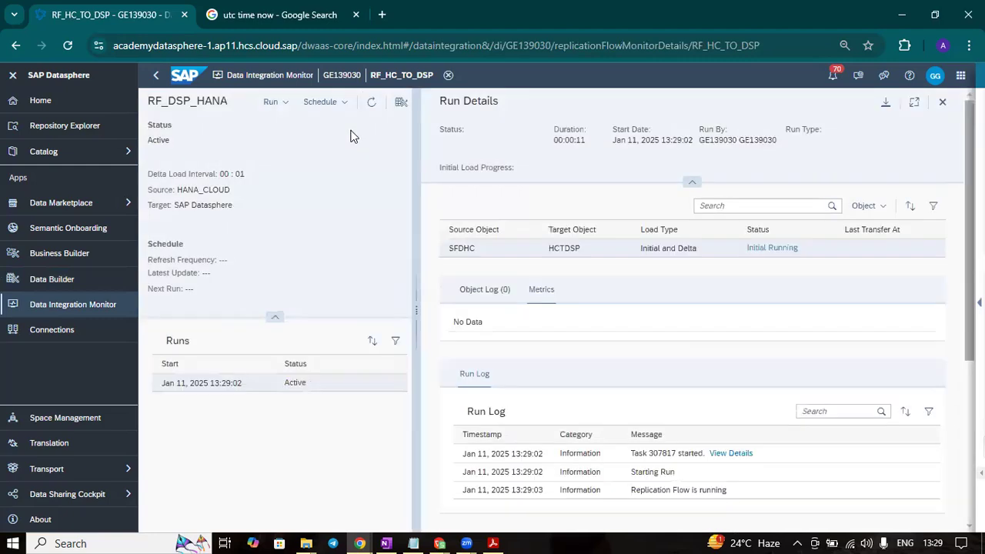
- Refresh the RF_HC_TO_DSP run details repeatedly to follow the initial load's status
left_click(372, 104)
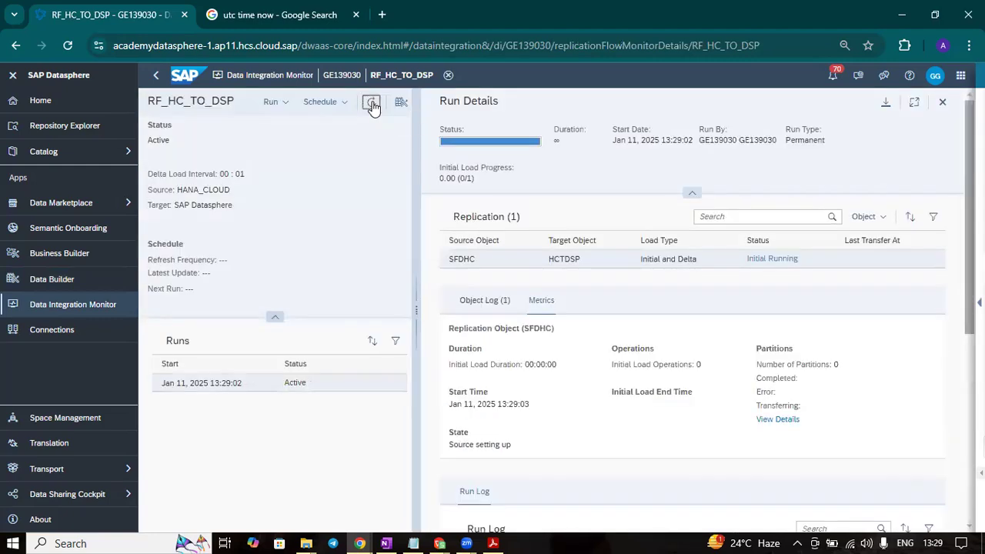
left_click(372, 105)
left_click(372, 105)
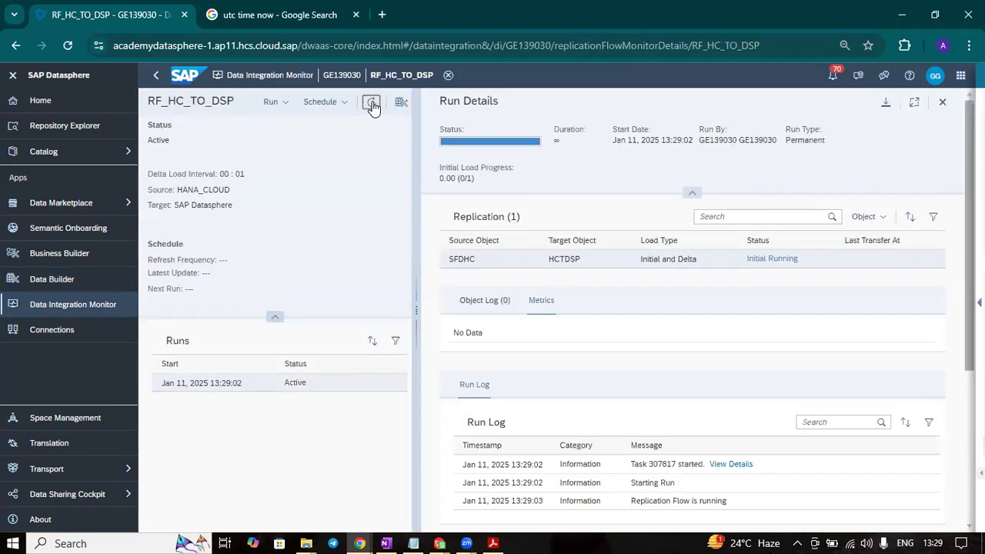
left_click(371, 105)
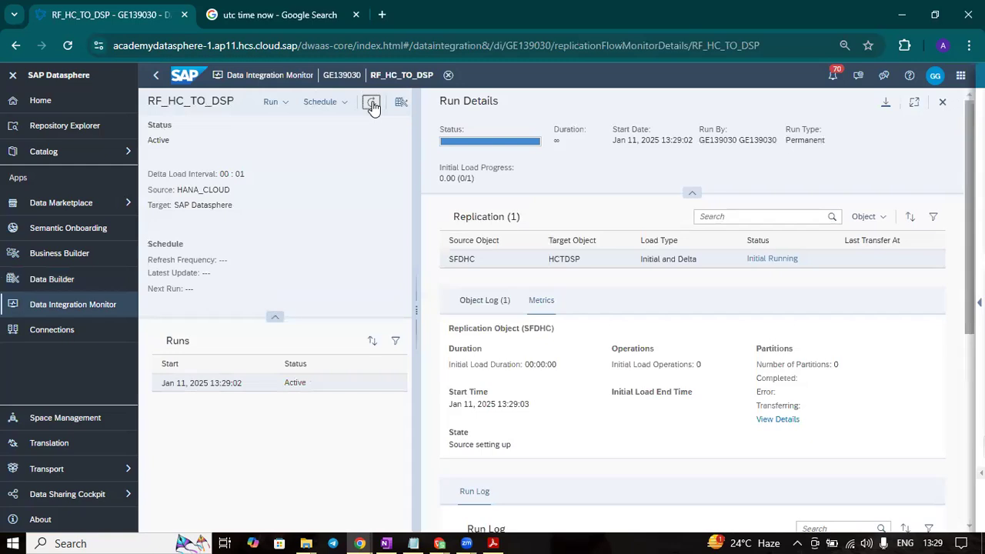
left_click(372, 105)
left_click(372, 104)
left_click(372, 105)
- Inspect the object log and metrics of replication object SFDHC while refreshing the initial load progress
left_click(483, 304)
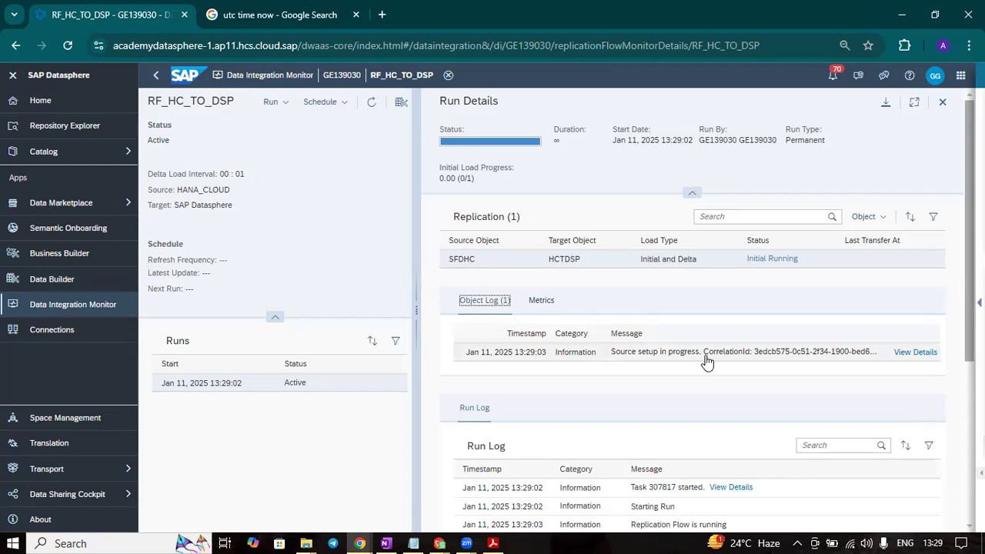
left_click(370, 104)
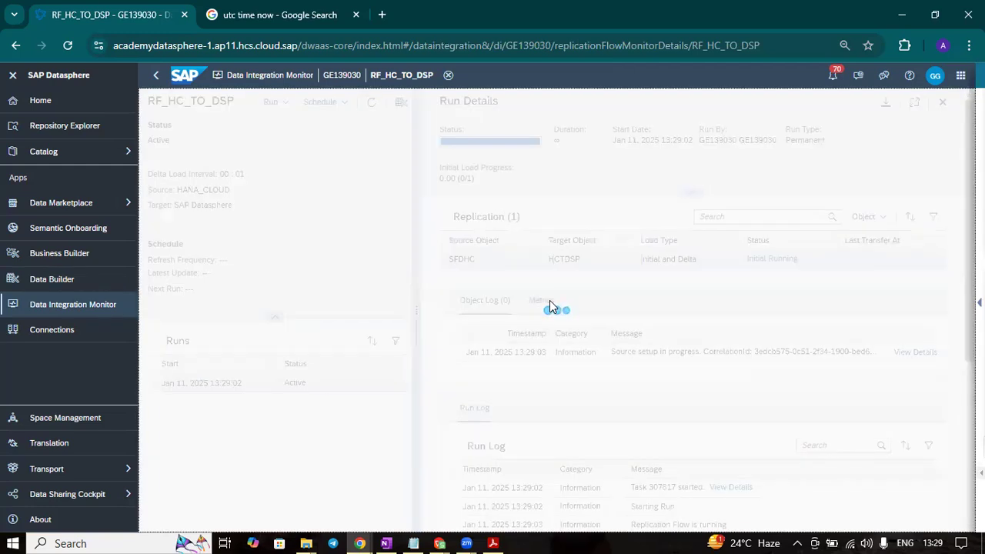
left_click(549, 302)
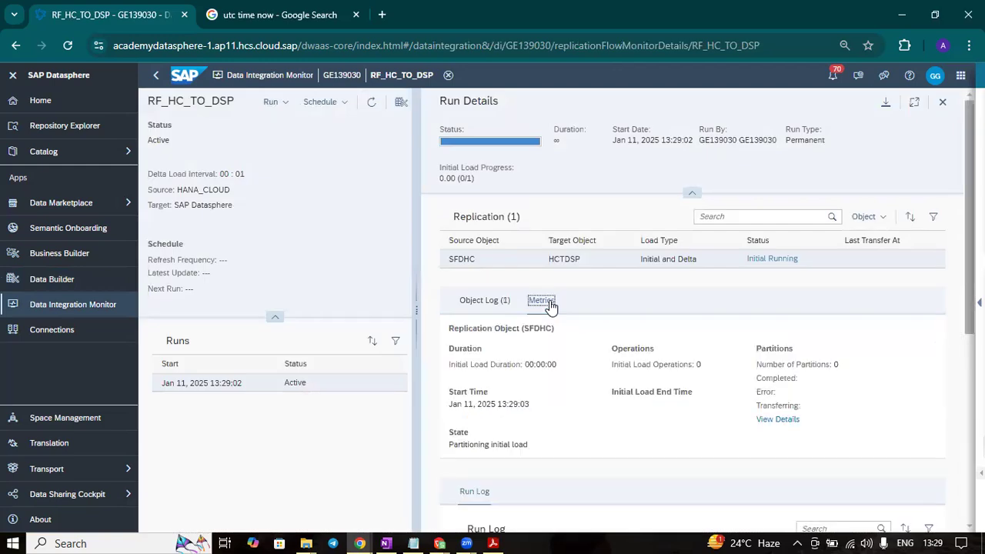
left_click(370, 103)
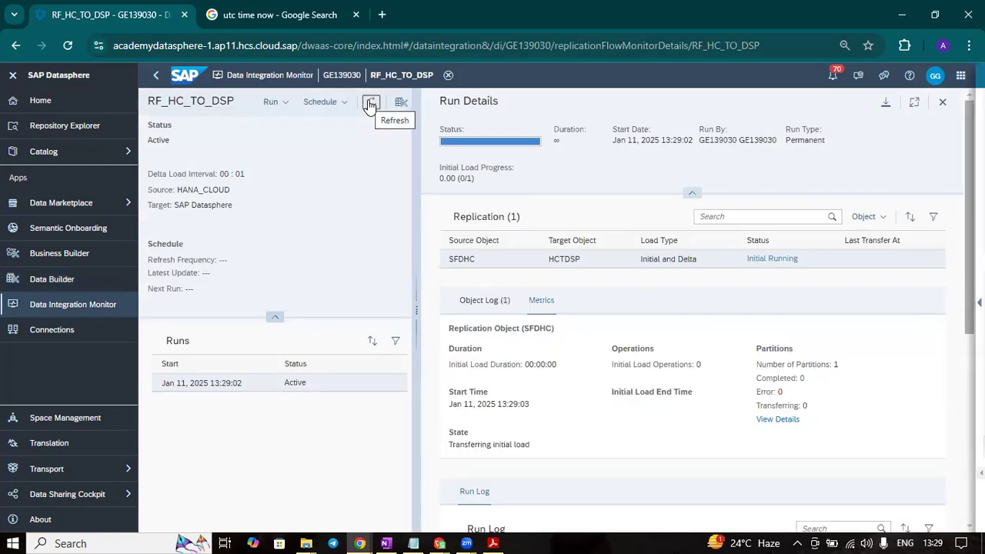
left_click(371, 106)
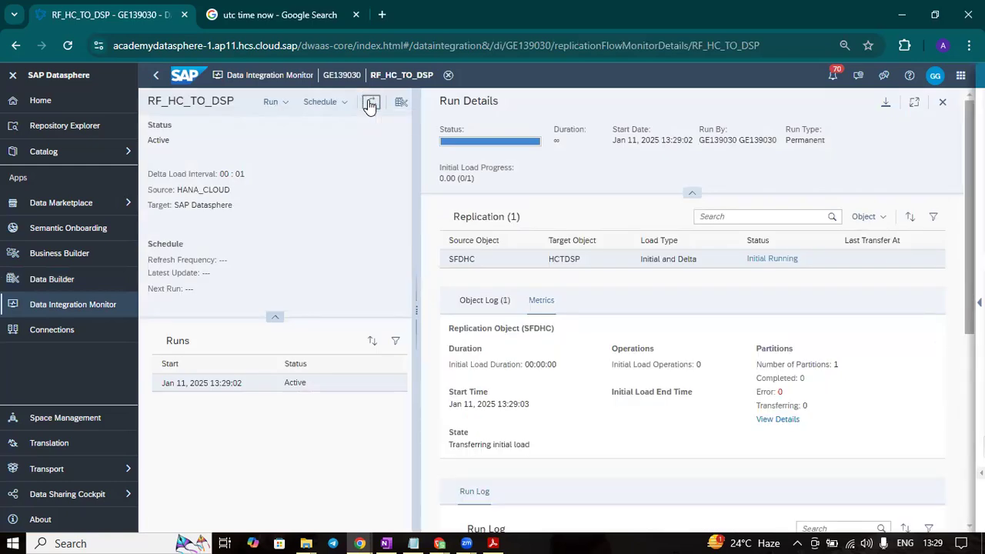
left_click(640, 67)
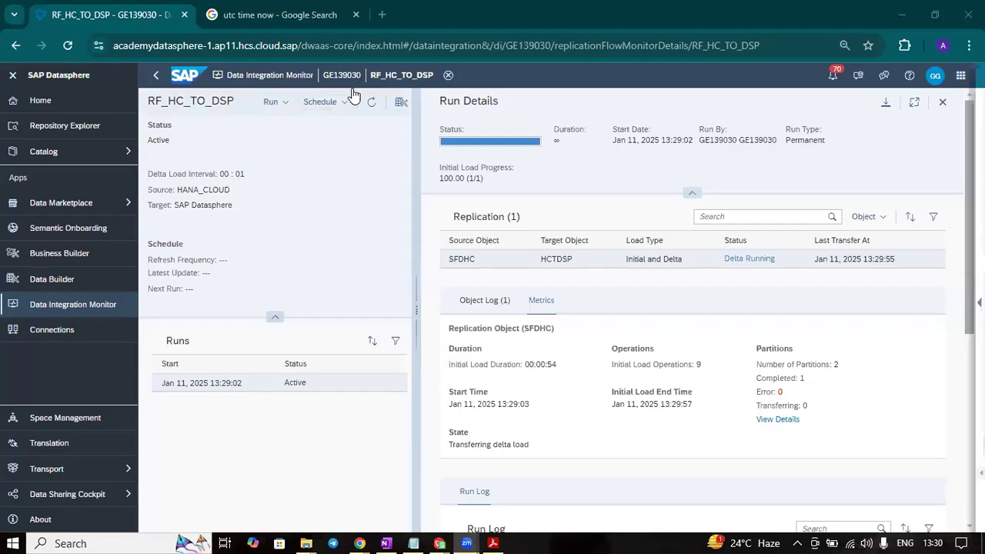
- Review SFDHC's initial load operations, partitions and delta load log messages in the refreshed run details
left_click(371, 101)
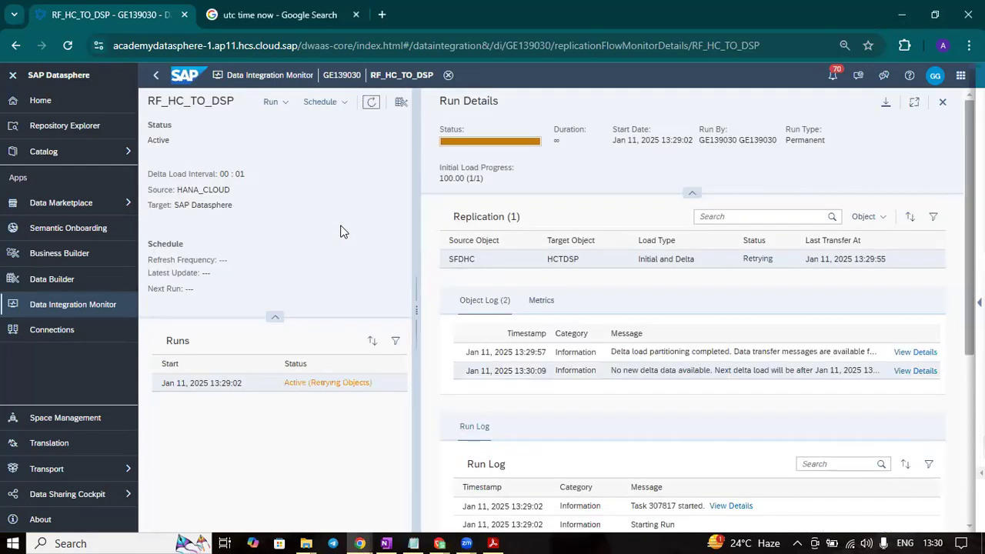
left_click(541, 301)
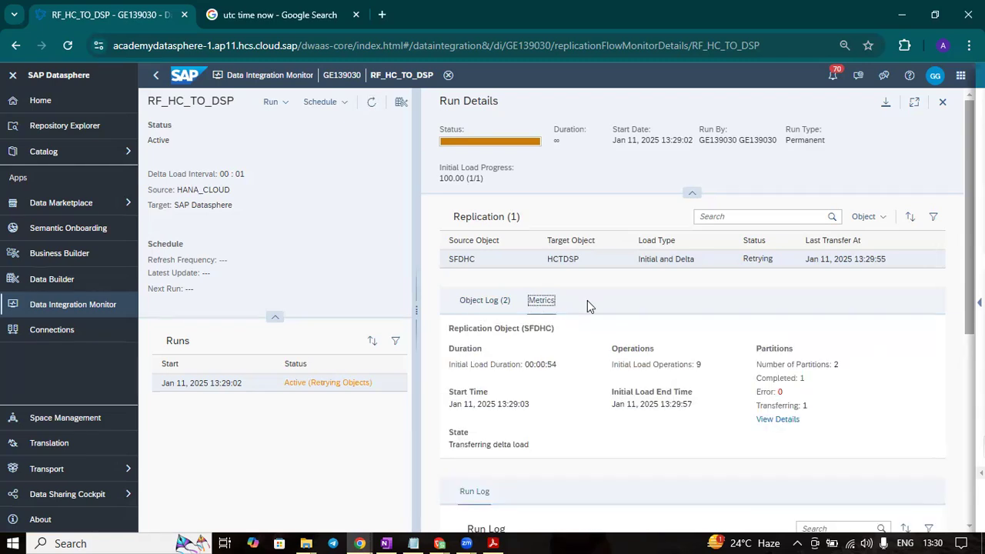
left_click_drag(702, 365, 614, 366)
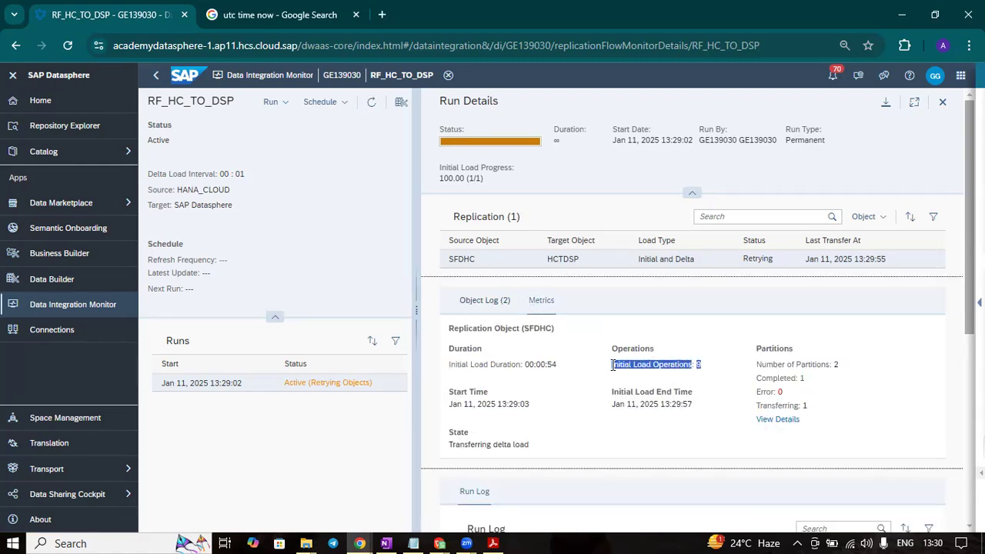
scroll(841, 312, "down", 1)
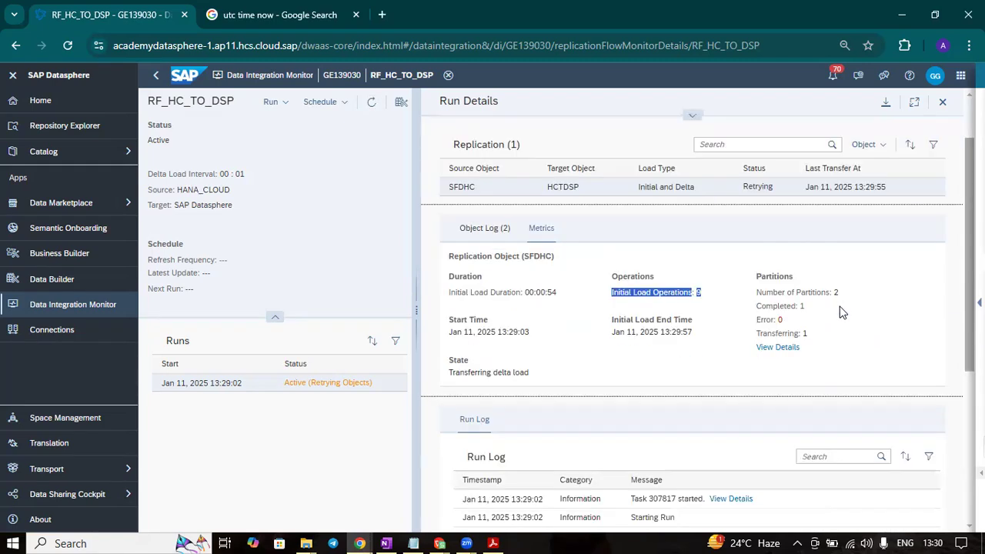
scroll(840, 308, "up", 1)
scroll(841, 308, "down", 3)
scroll(840, 307, "up", 3)
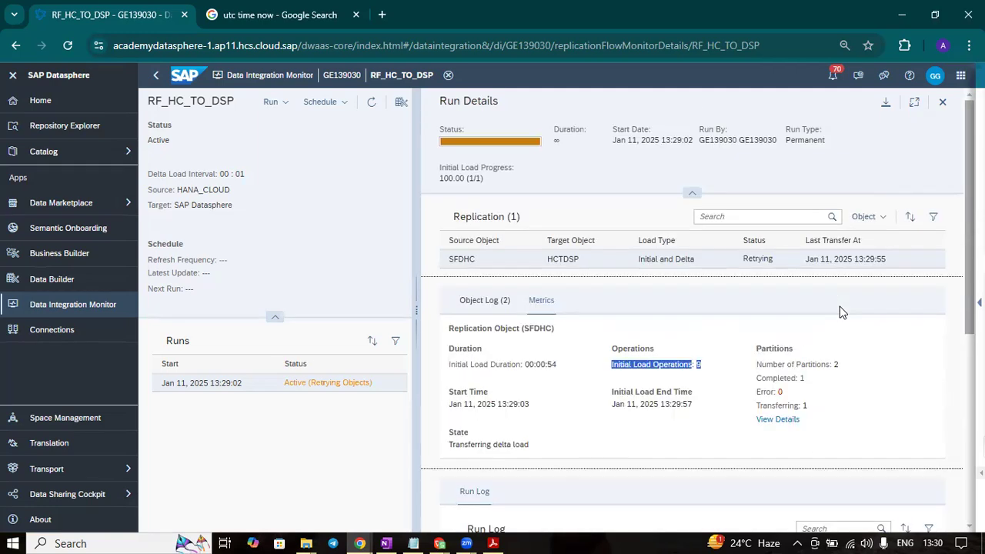
left_click(371, 102)
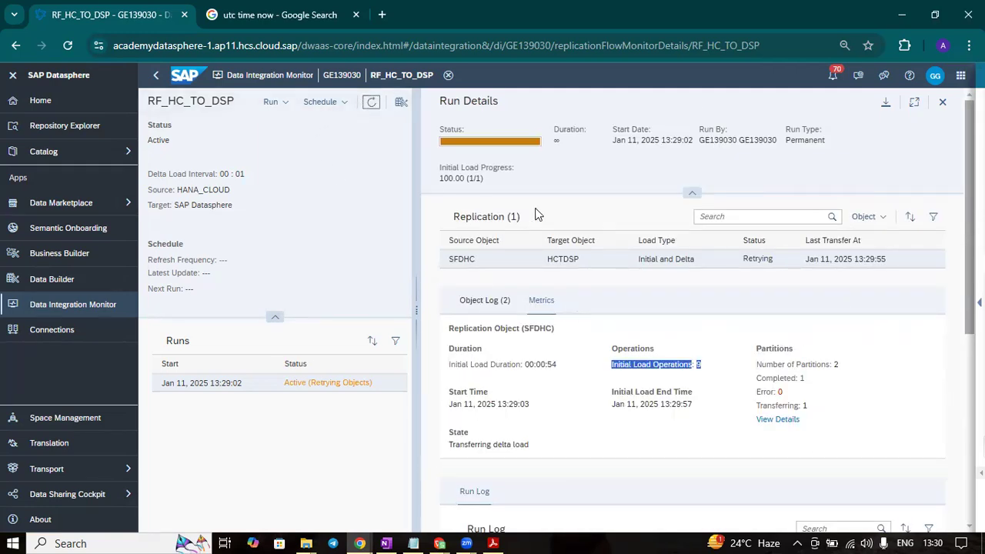
left_click(478, 308)
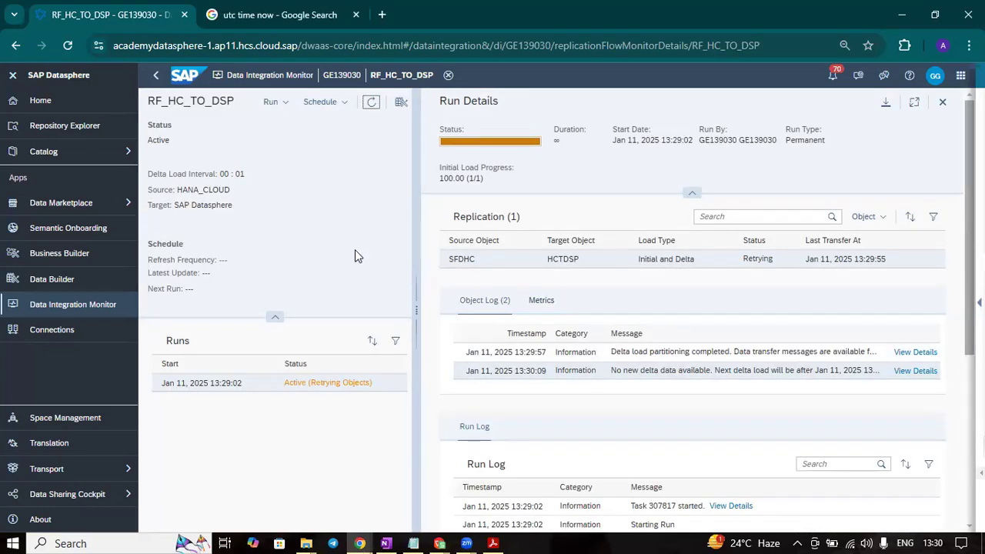
- Open local table HCTDSP from the GITHUB folder and show its data preview in full-screen view
left_click(156, 75)
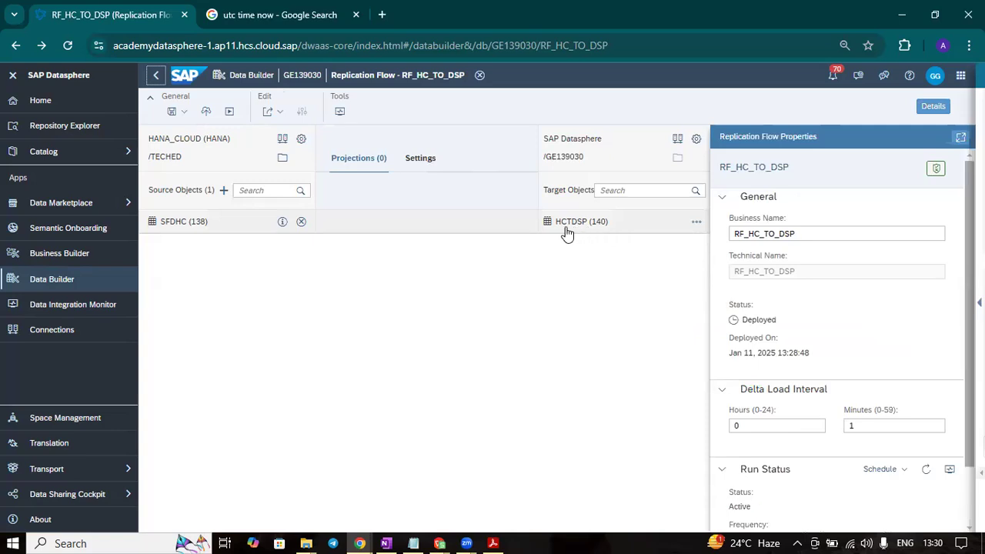
left_click(54, 285)
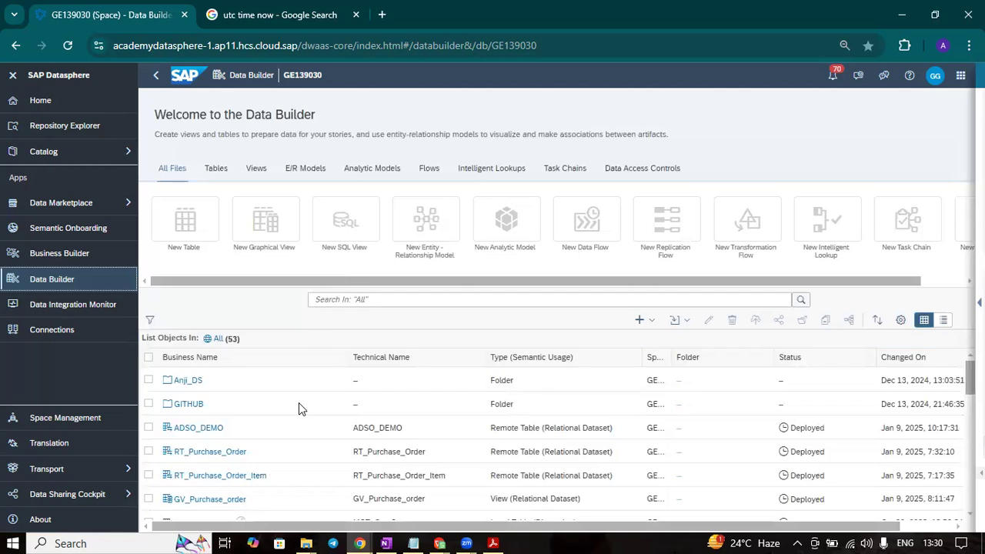
scroll(218, 417, "down", 5)
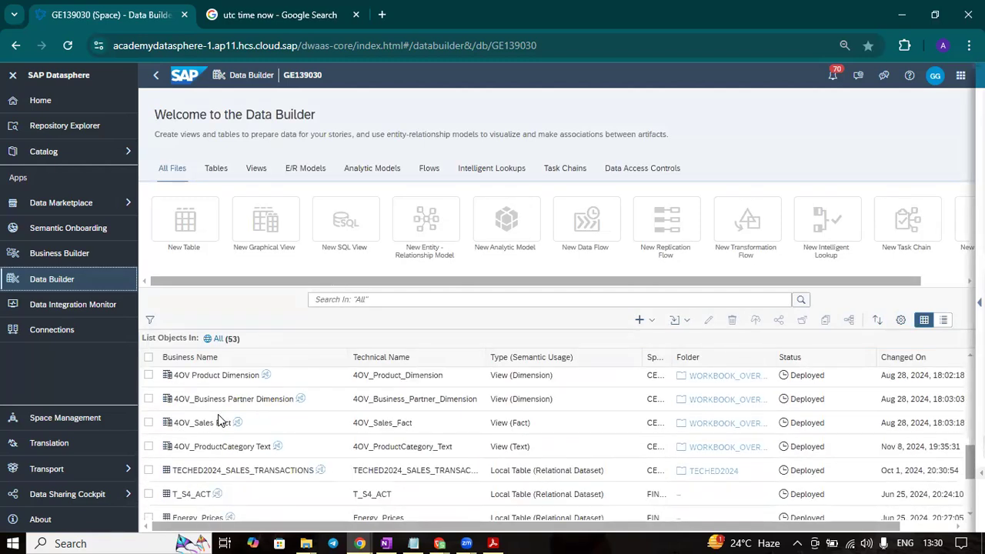
scroll(217, 417, "up", 5)
left_click(191, 405)
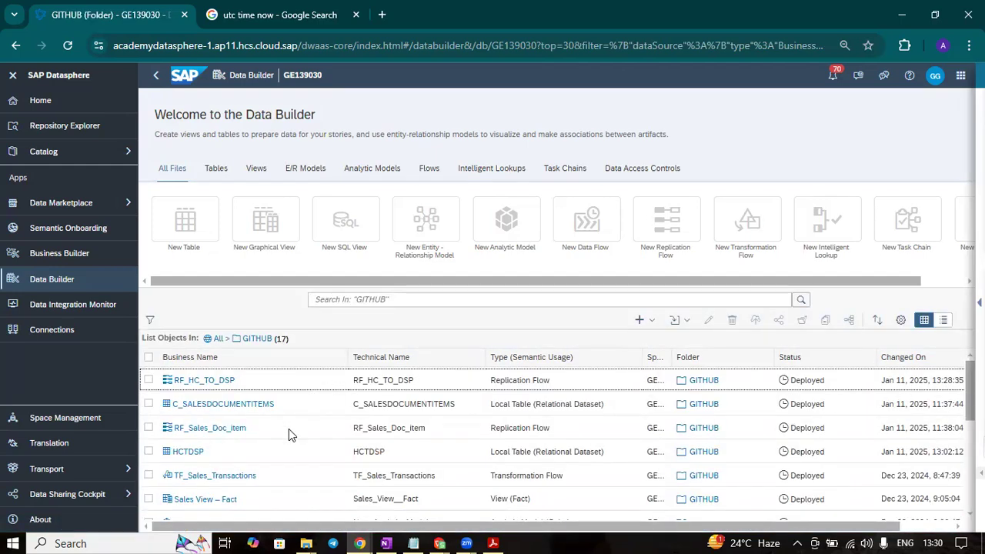
left_click(187, 452)
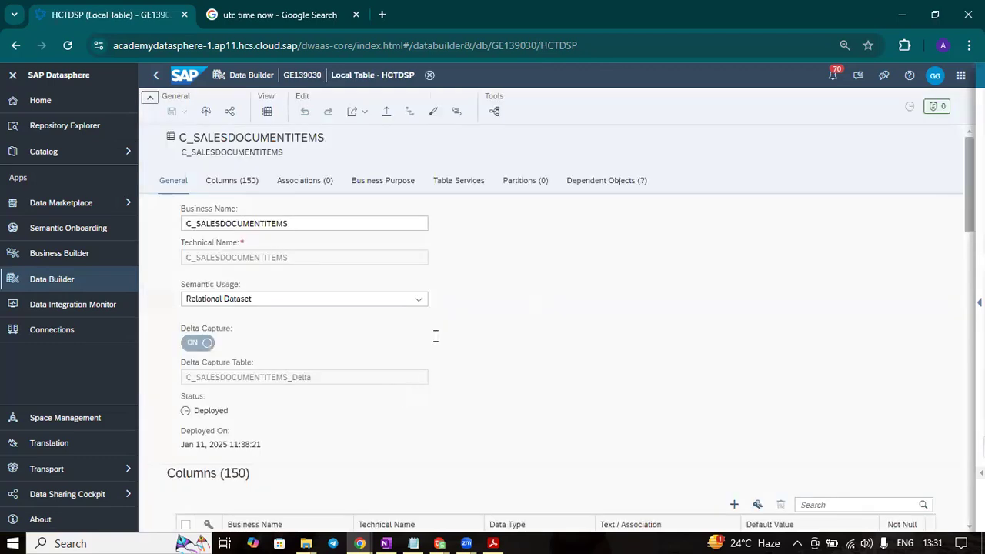
left_click(268, 113)
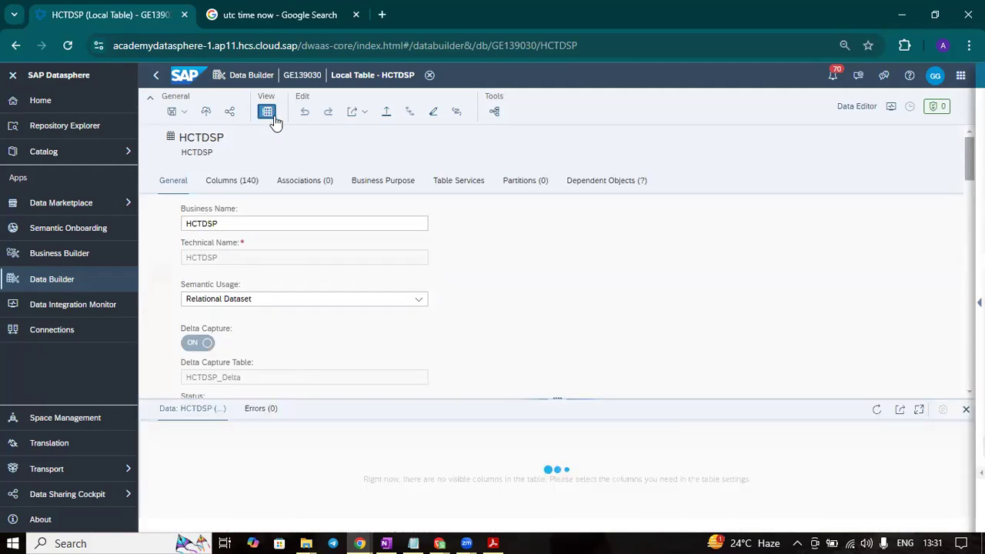
left_click(919, 410)
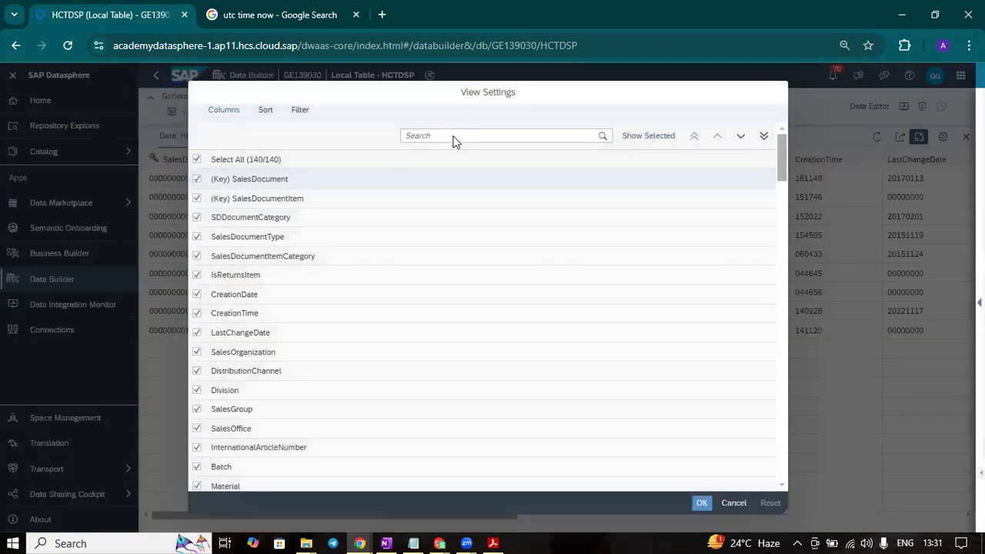
- Add the TaxAmount column to the HCTDSP data preview and move it to the start of the column order
left_click(454, 137)
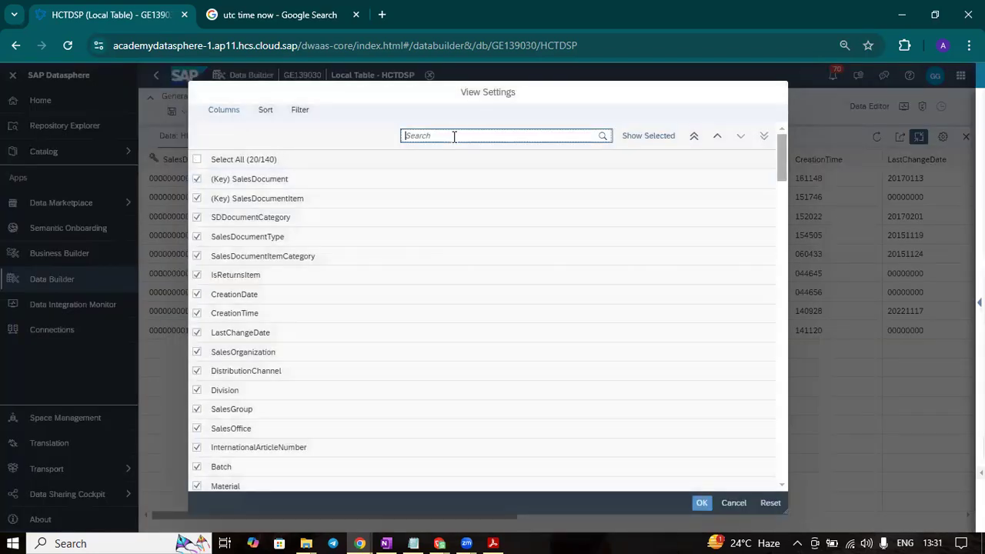
type("amo")
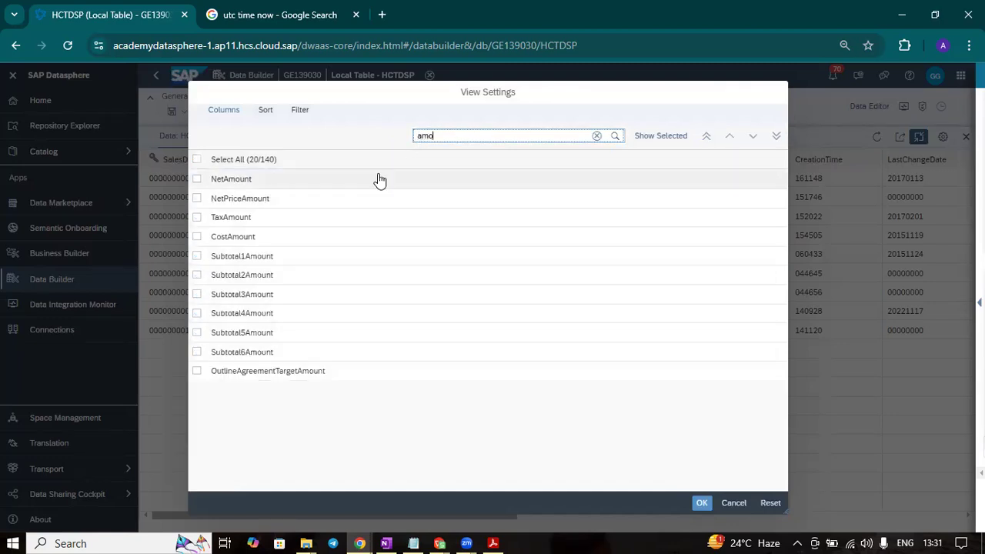
left_click(196, 219)
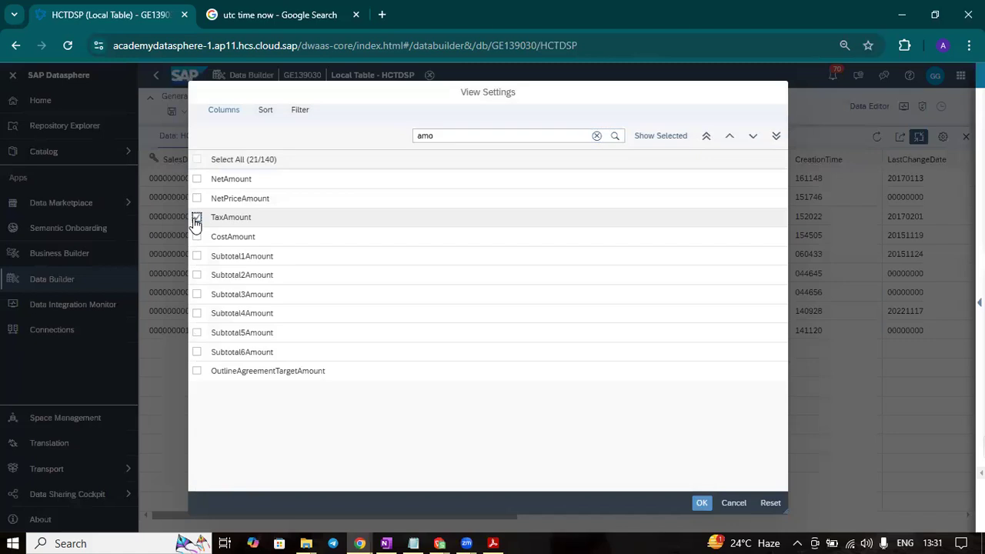
left_click(708, 137)
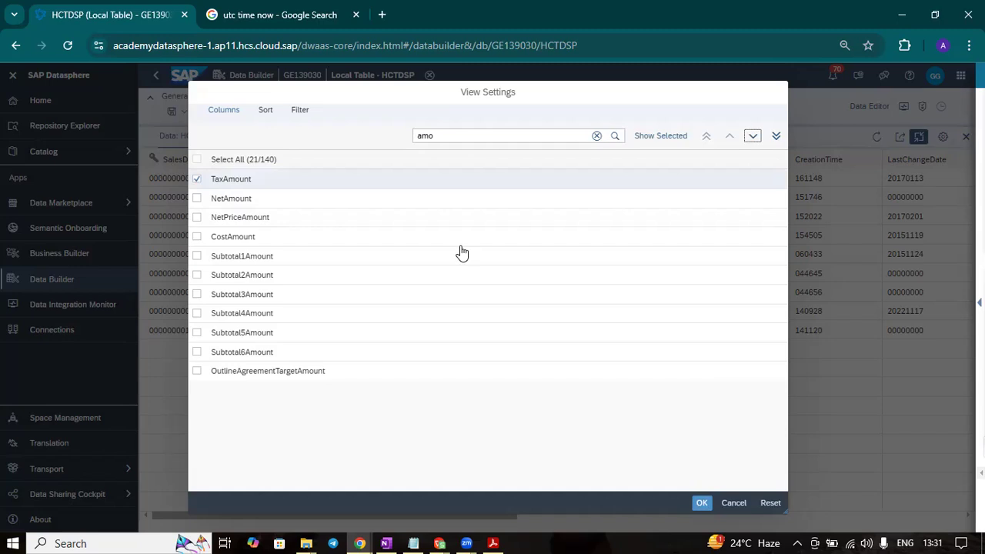
- Search the preview's columns for "cha", clear the search, and apply the current column selection, ignoring the performance warning
left_click_drag(479, 136, 407, 139)
type("cha")
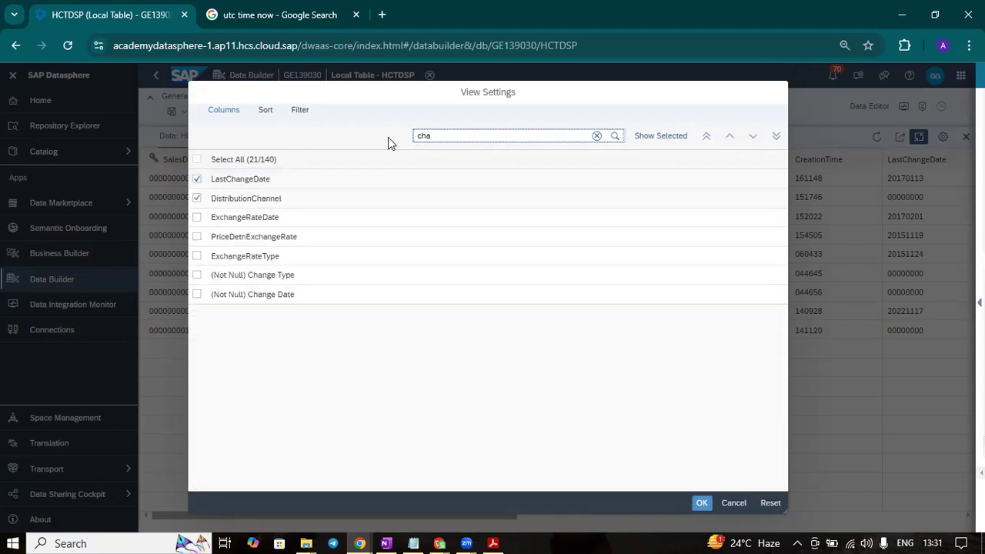
left_click(332, 188)
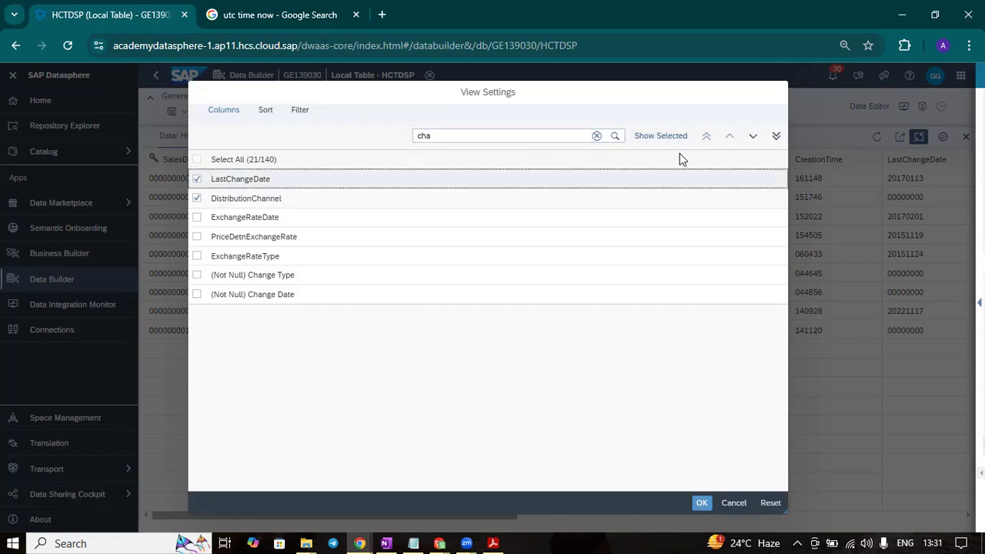
left_click(597, 136)
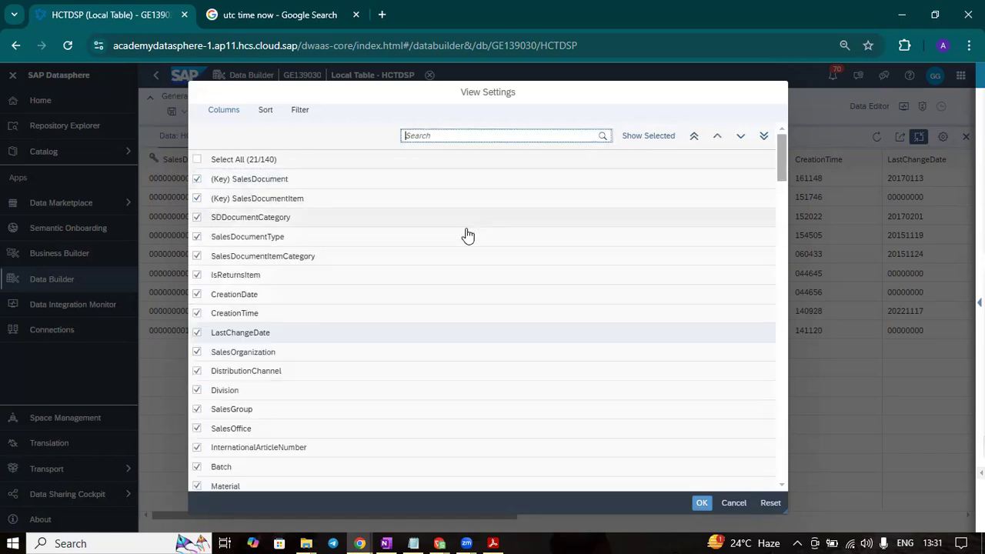
scroll(443, 285, "down", 5)
scroll(443, 284, "up", 5)
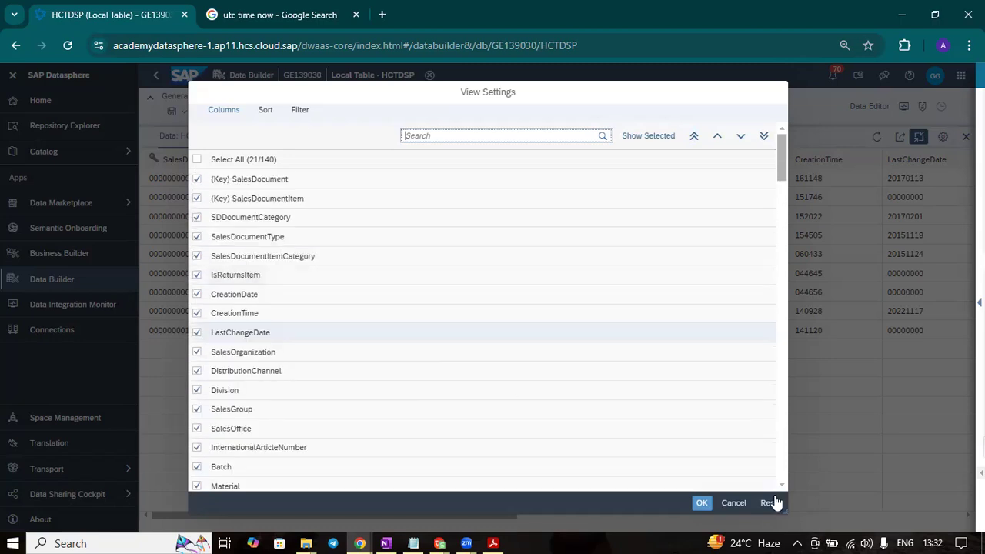
left_click(704, 502)
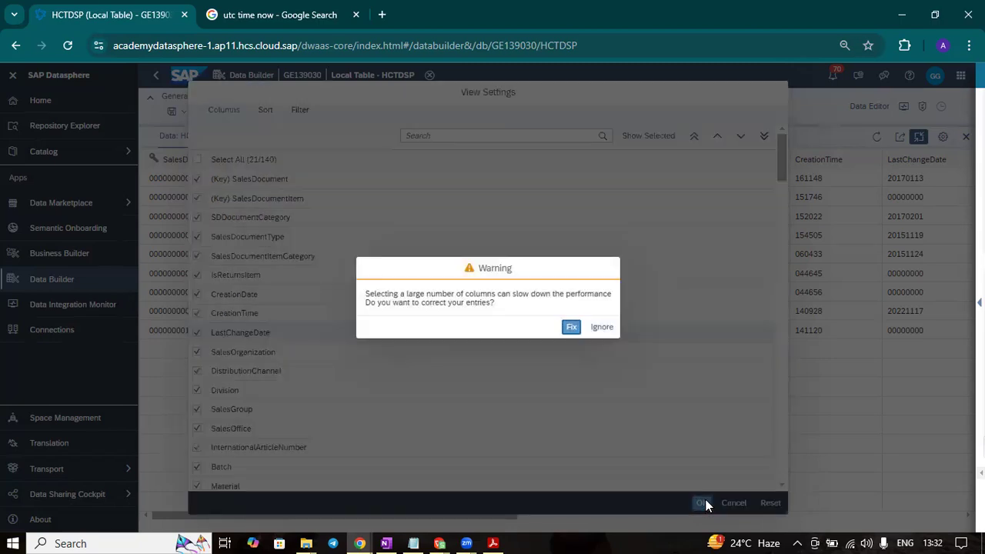
left_click(600, 327)
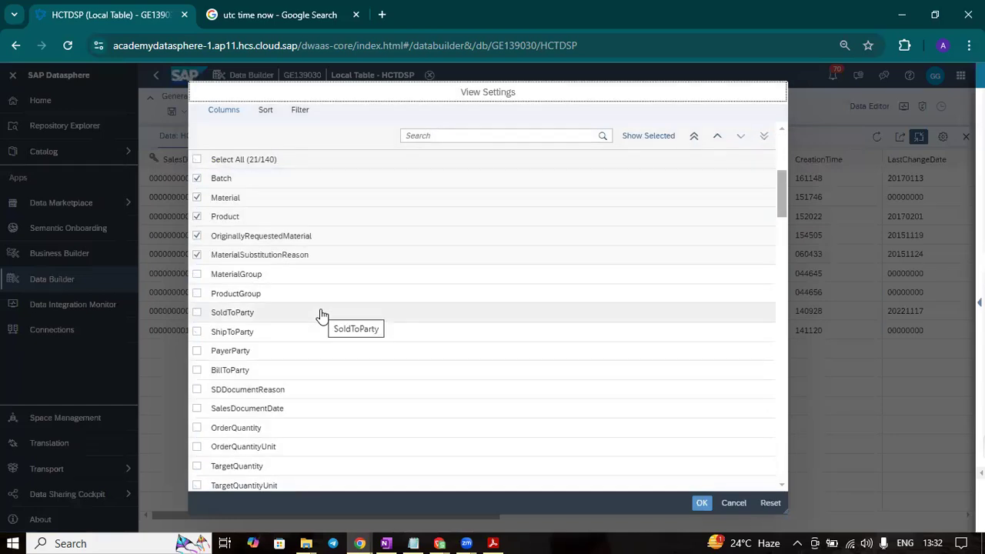
- Find the TaxAmount column in the HCTDSP view settings and move it to the very start of the column order
left_click(453, 137)
type("a")
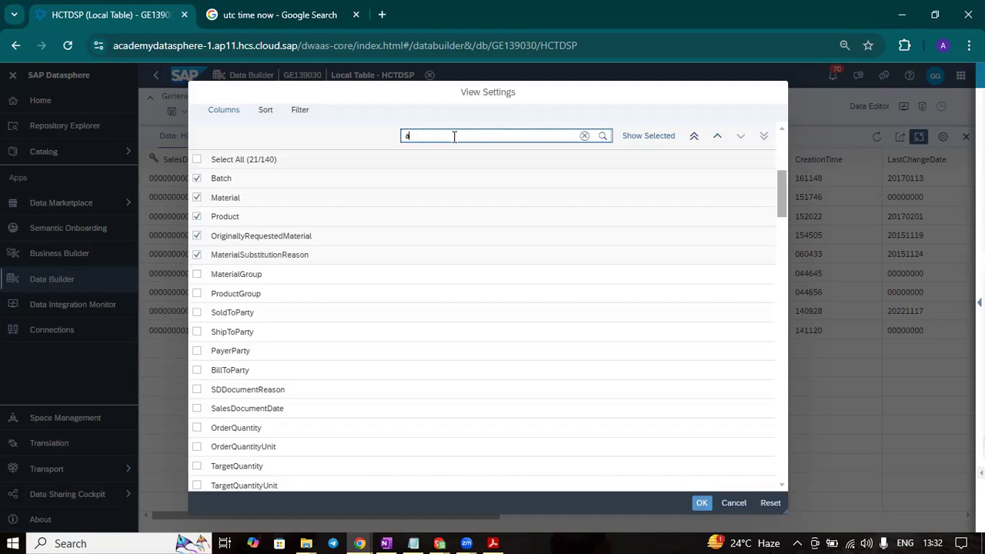
type("mo")
left_click(302, 183)
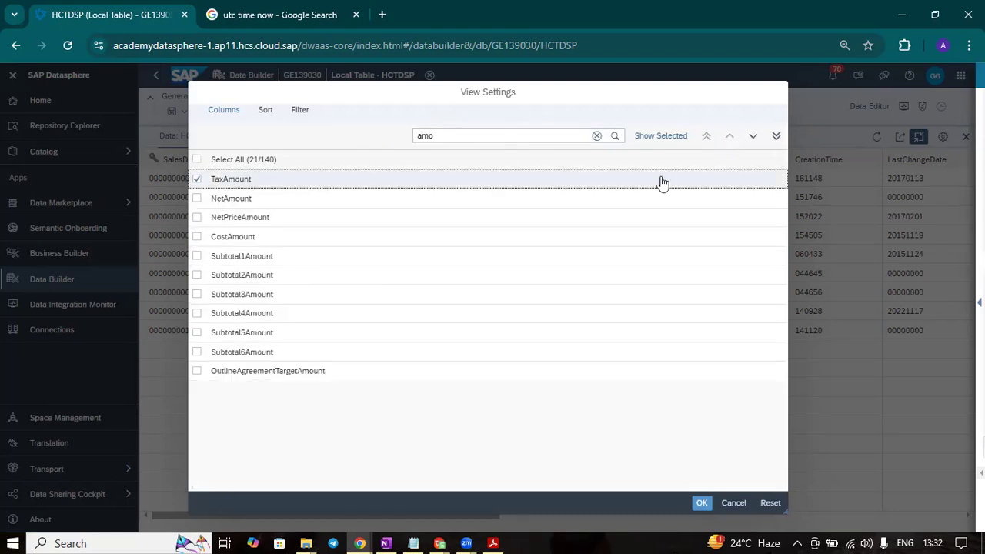
left_click(597, 136)
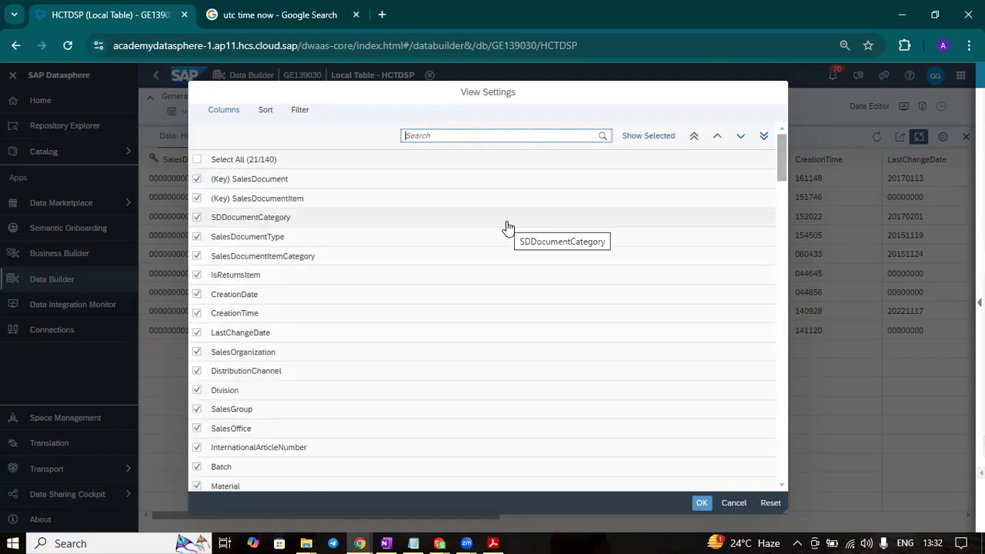
scroll(506, 225, "down", 3)
scroll(506, 230, "down", 5)
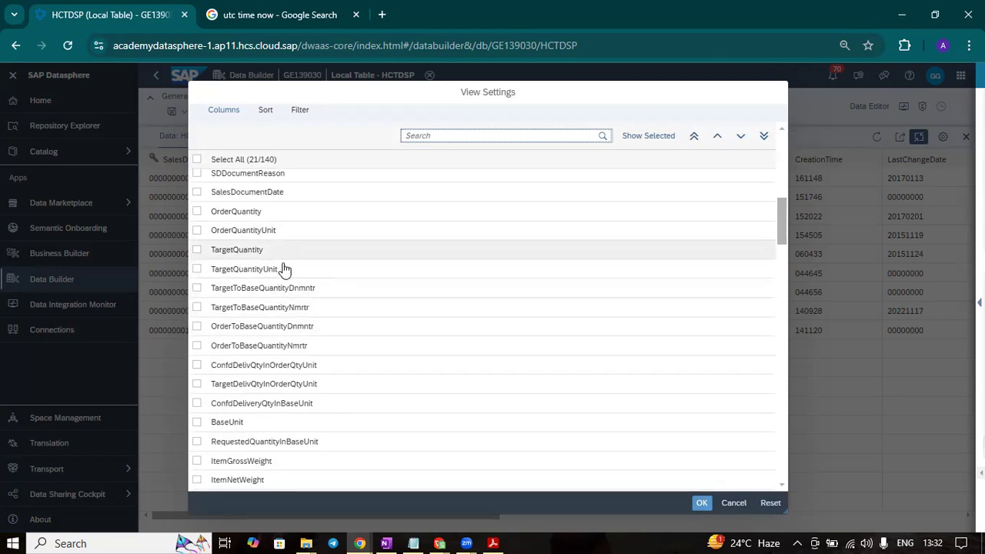
scroll(279, 398, "down", 8)
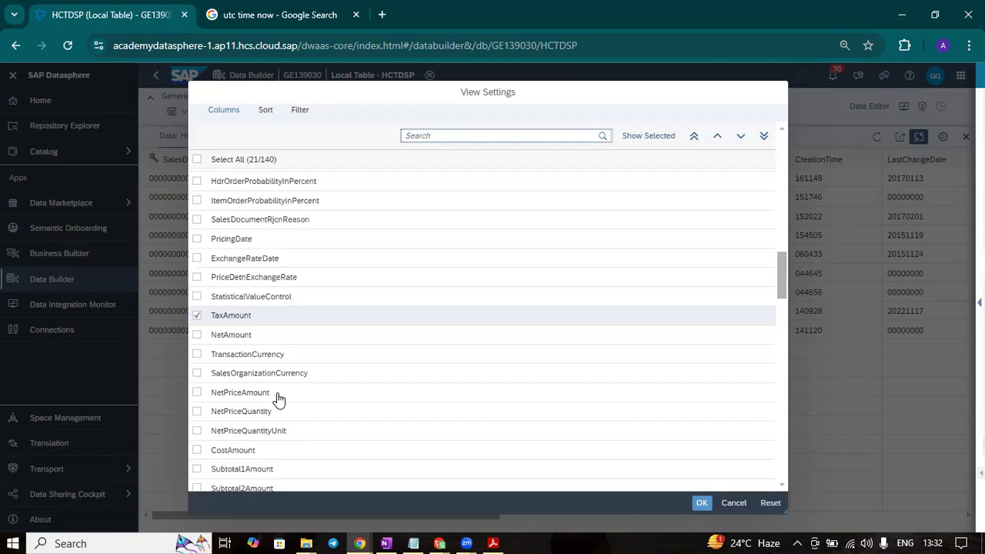
left_click(406, 321)
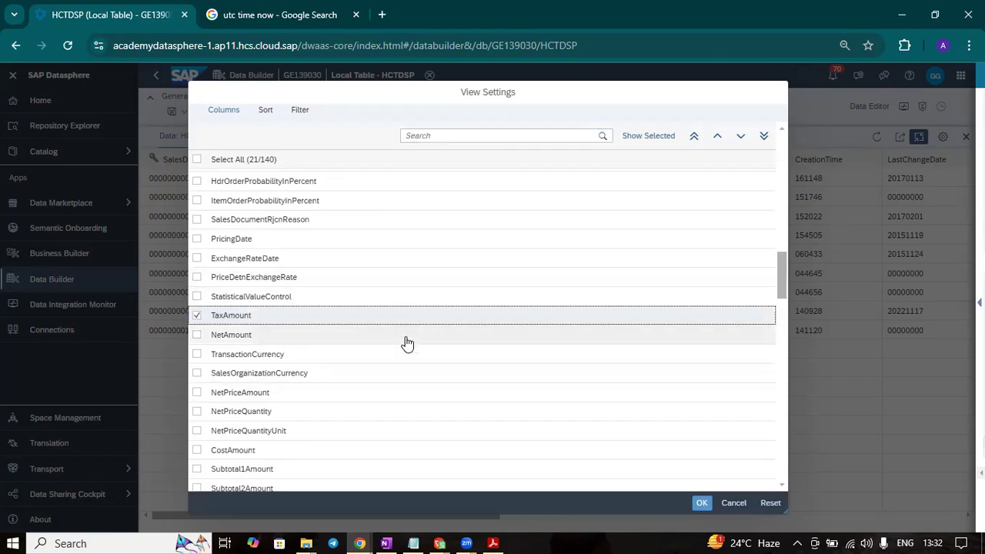
left_click(694, 136)
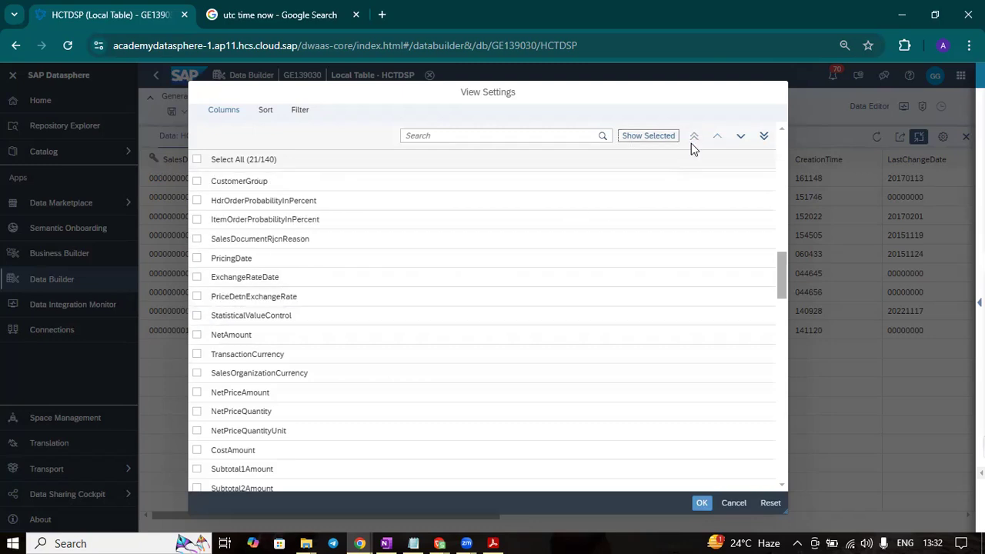
- Search the column list for "tax", then clear the search to check TaxAmount's place in the full order
left_click(483, 137)
type("tax")
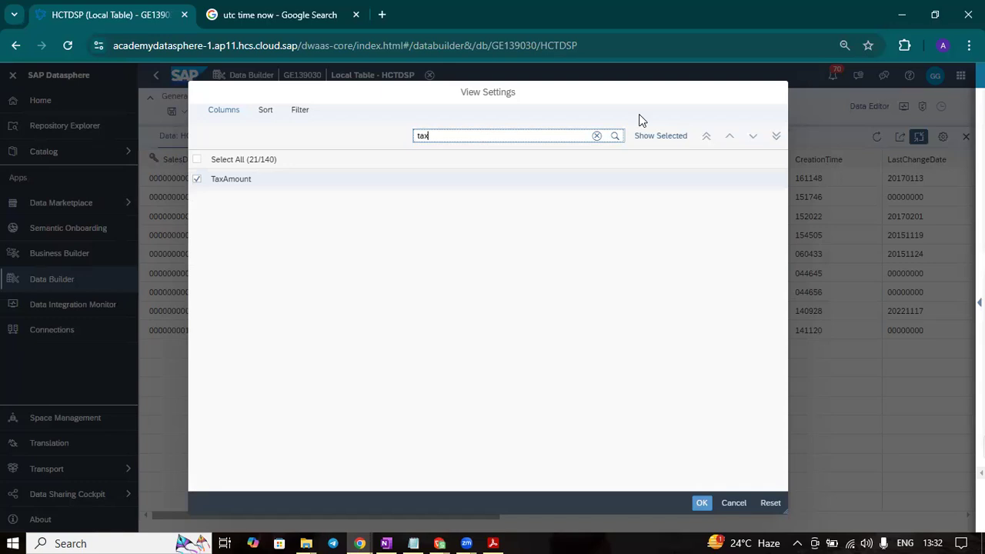
left_click(597, 136)
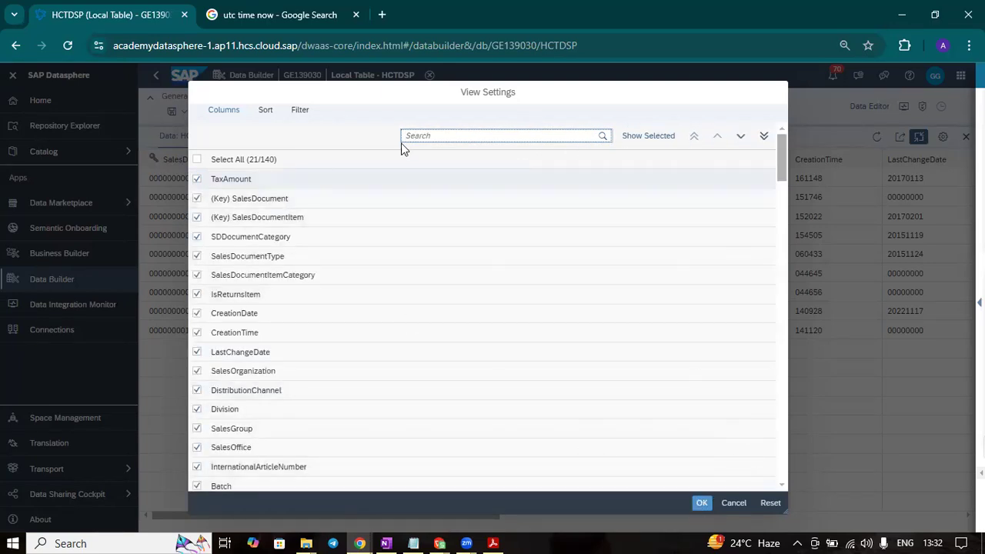
- Add Change Type and Change Date to the preview, move Change Date to the start, and apply the settings, ignoring the performance warning
left_click_drag(785, 154, 784, 461)
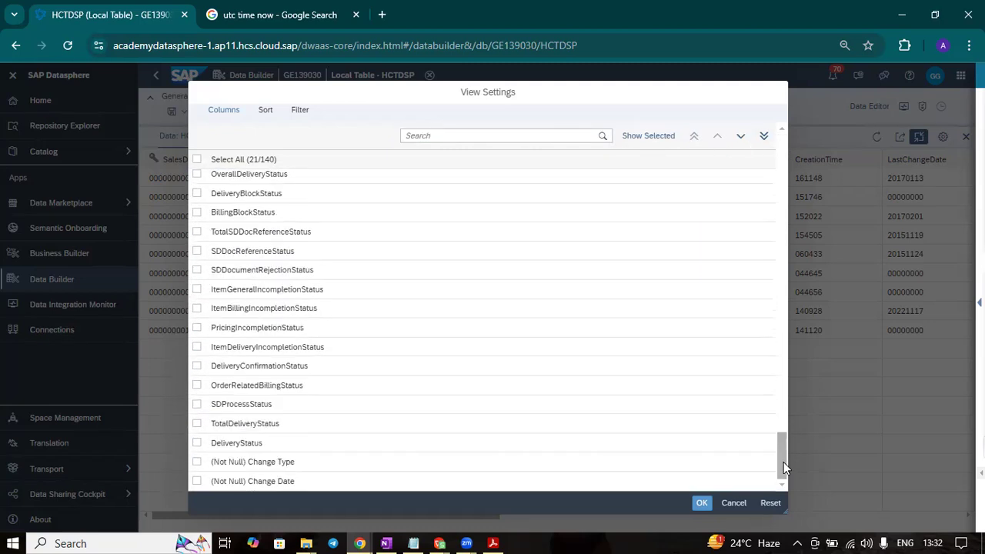
left_click(197, 461)
left_click(197, 483)
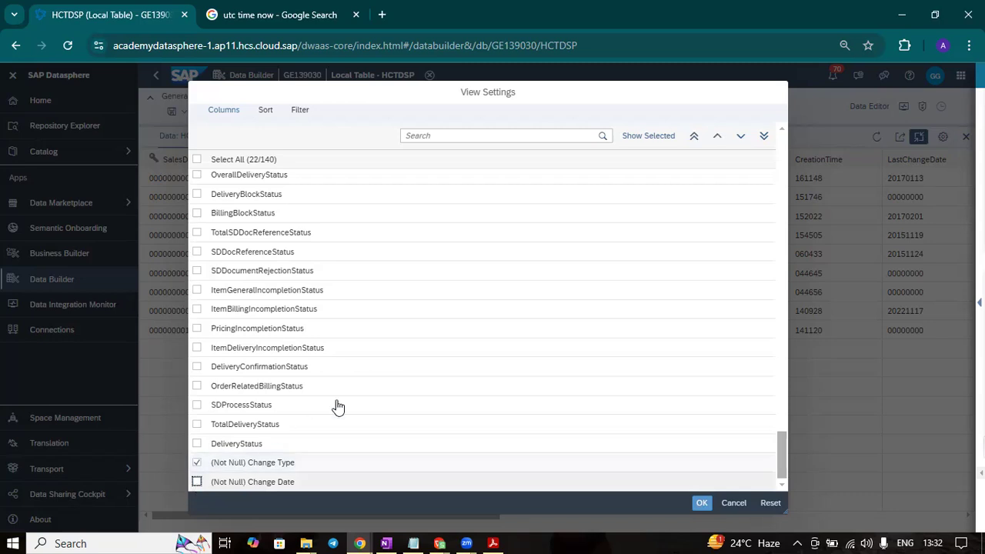
left_click(696, 137)
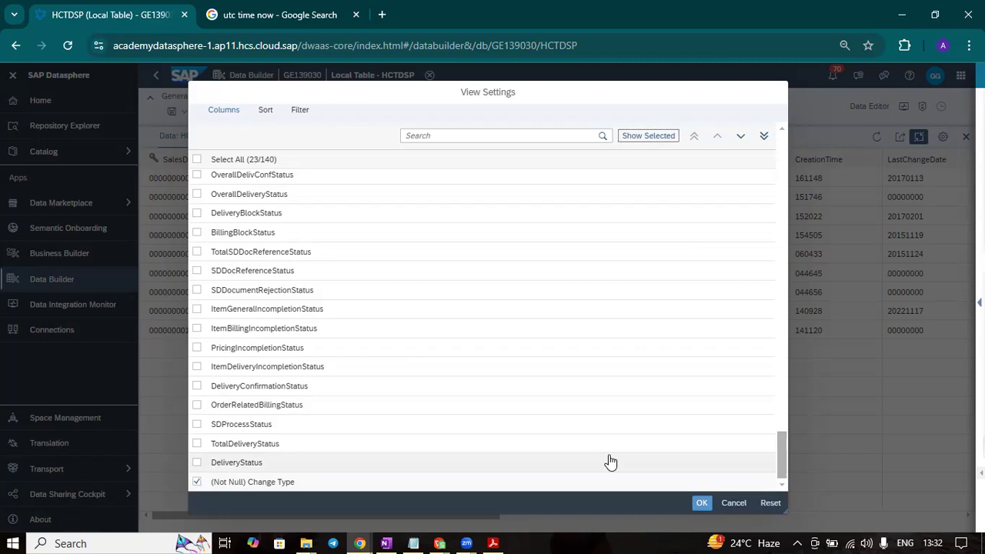
left_click(701, 502)
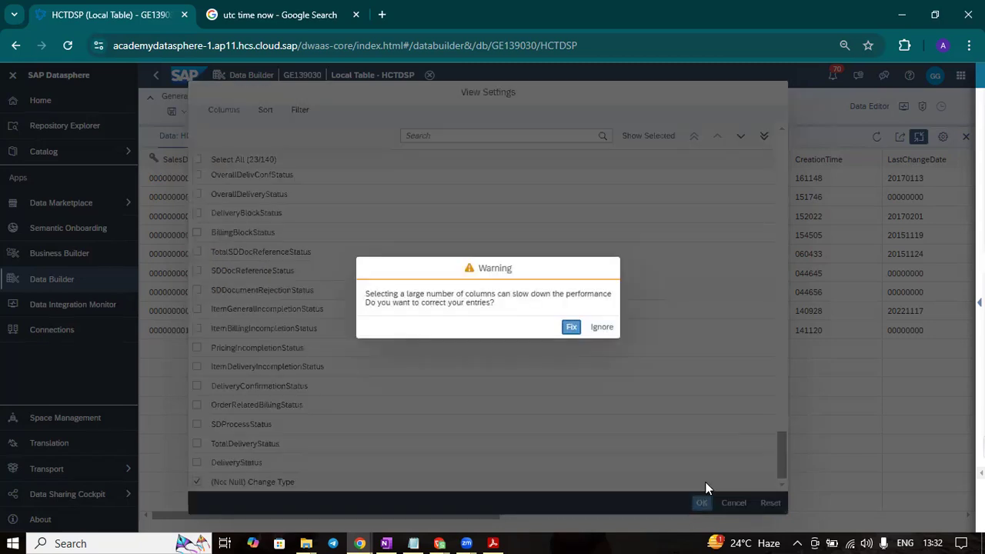
left_click(601, 328)
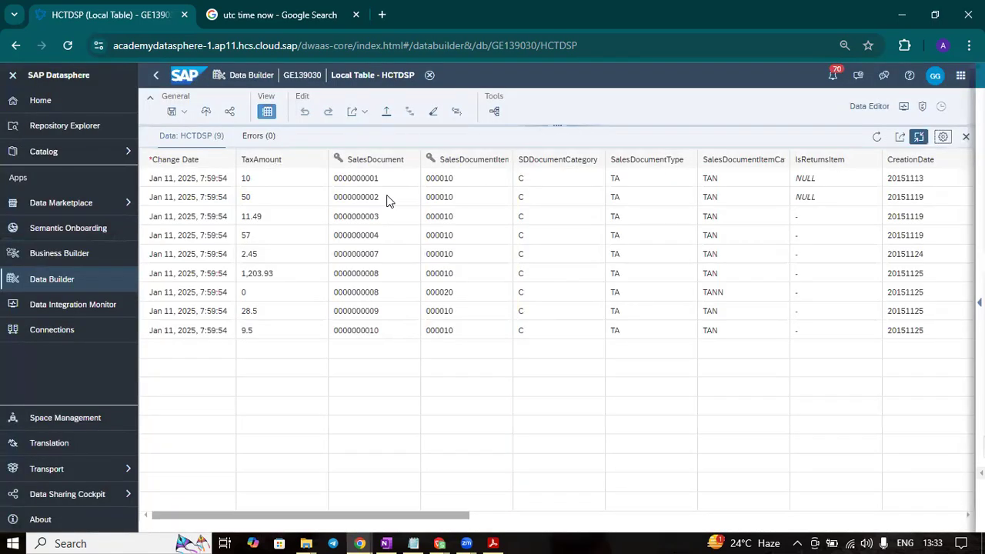
- Examine the SalesDocument and TaxAmount values in the second row of the HCTDSP data preview
double_click(388, 199)
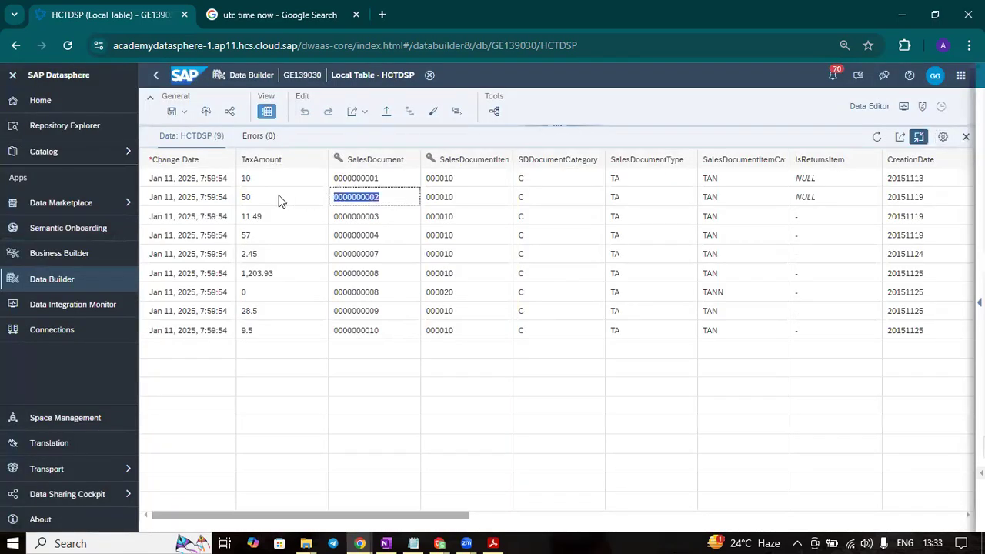
double_click(260, 197)
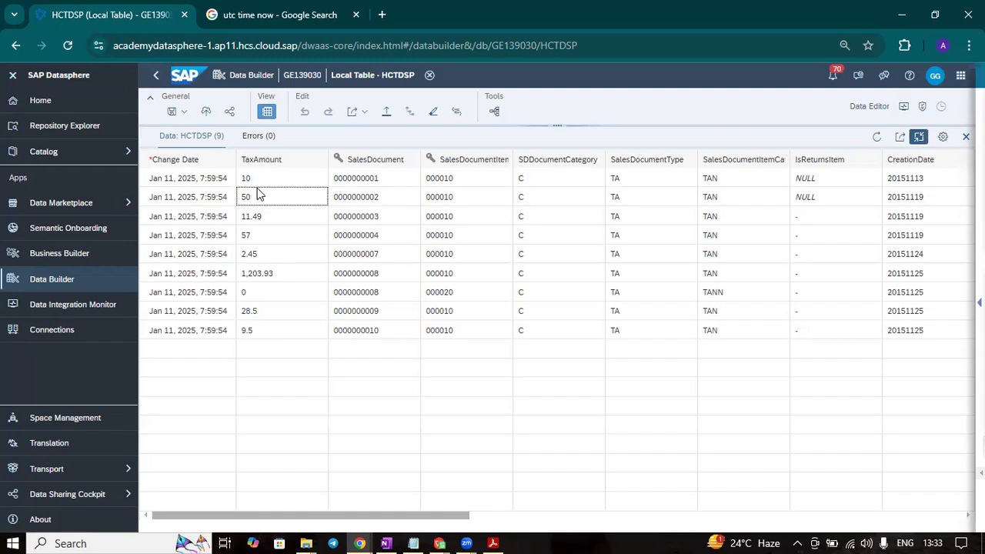
left_click(285, 201)
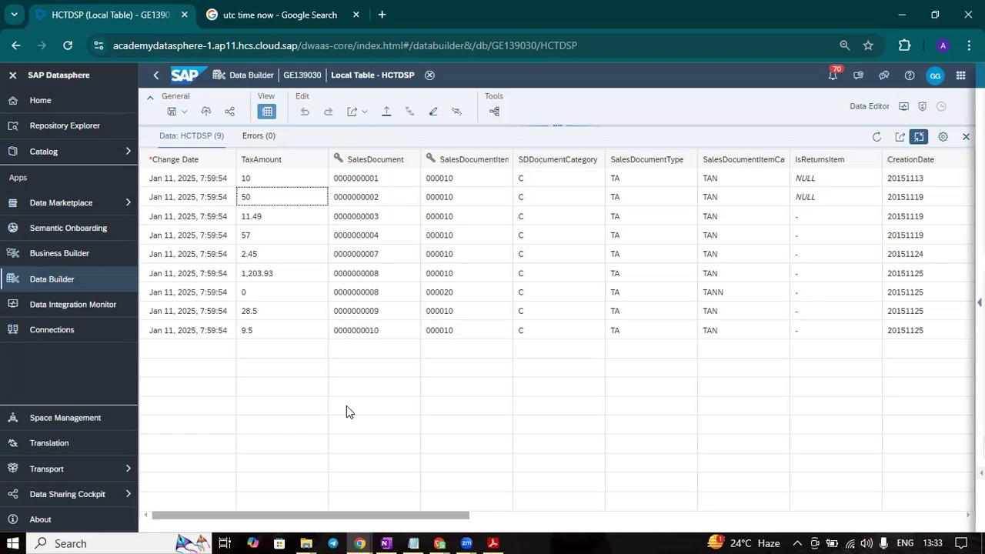
left_click(945, 41)
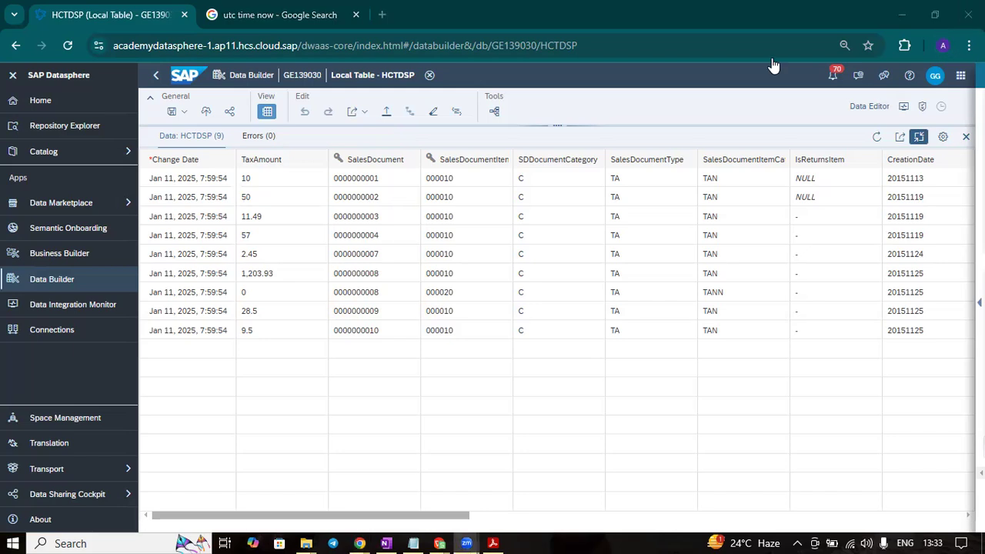